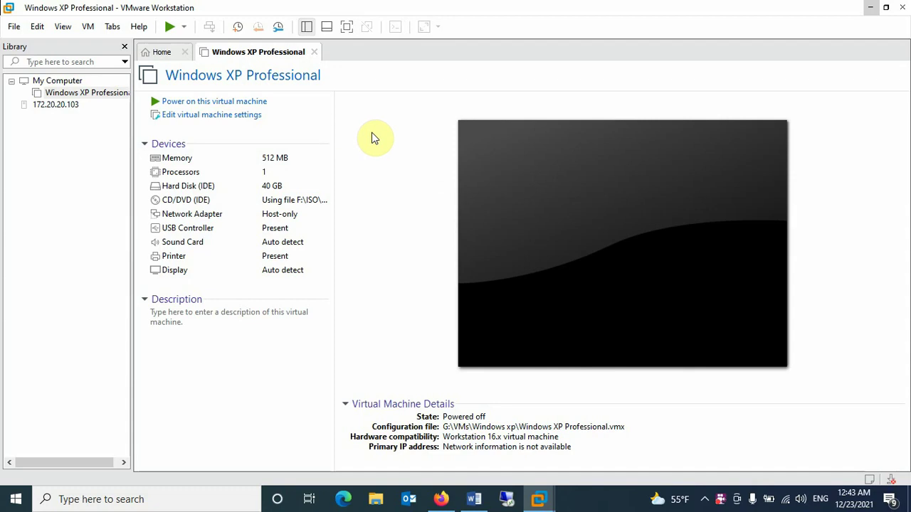
Switch to Firefox, search for rufus in a new tab and open the official rufus.ie website.
click(870, 6)
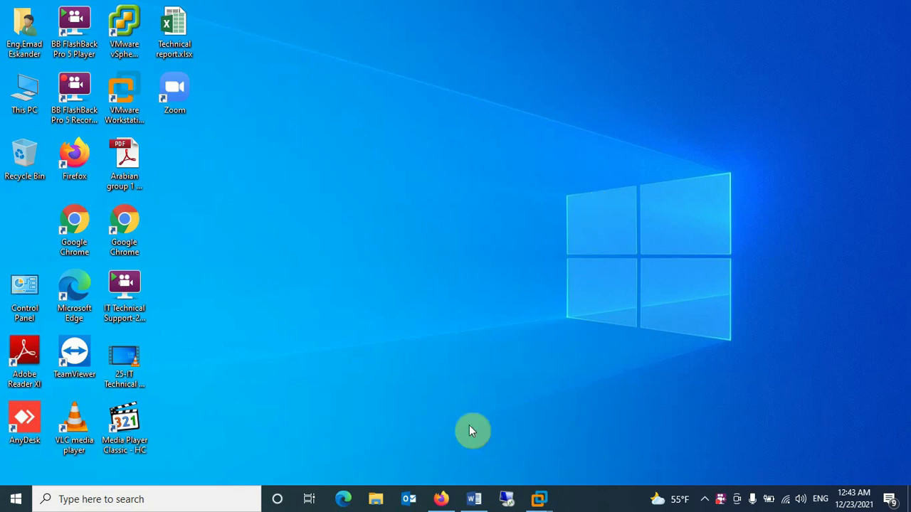
click(441, 498)
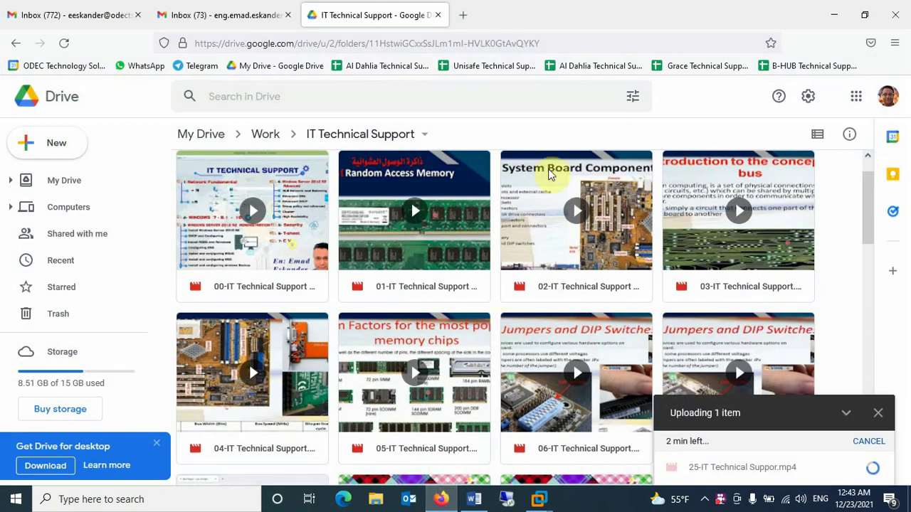
click(462, 14)
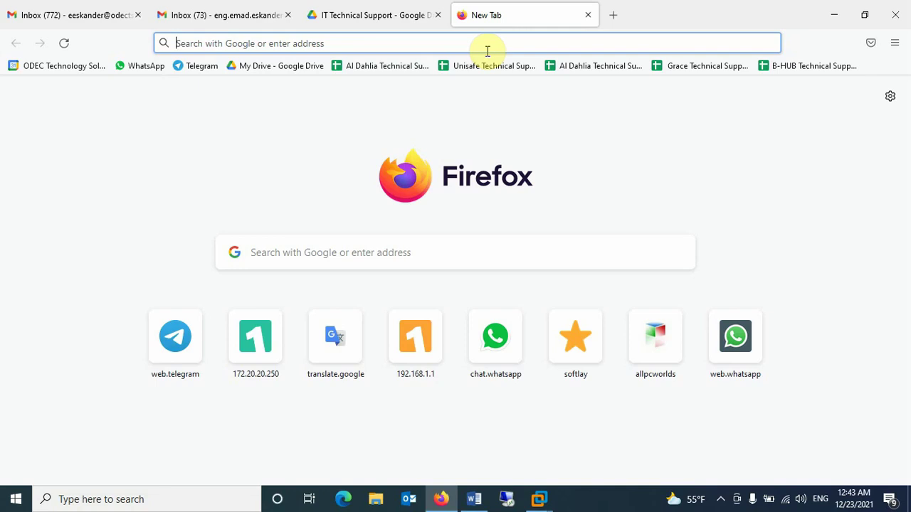
text(ruf)
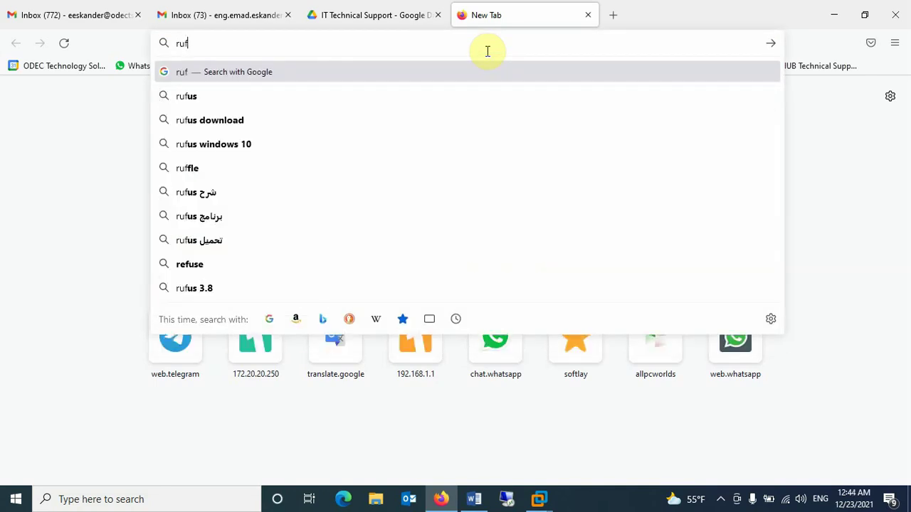
key(Down)
key(Return)
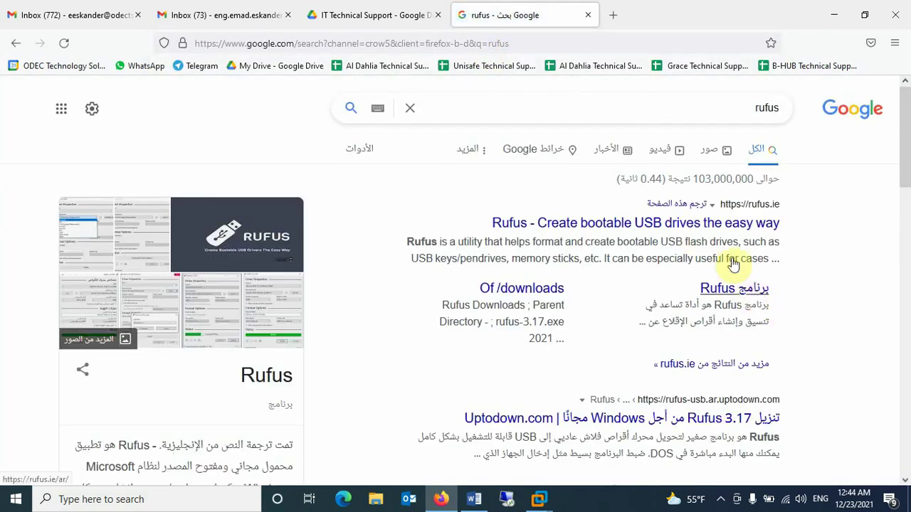
click(710, 227)
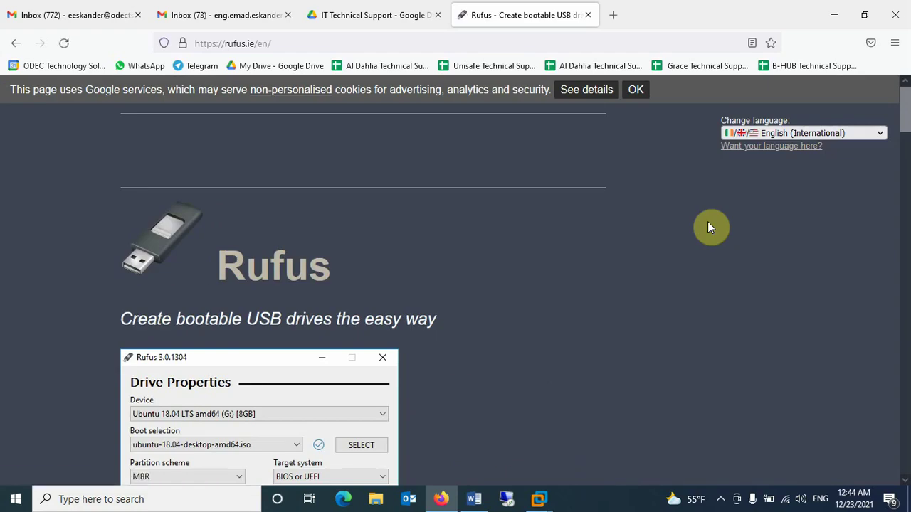
Switch to the Word document and add two lines, "Lagcy" and "UFFI", below the Windows version list.
click(475, 499)
key(Return)
key(Return)
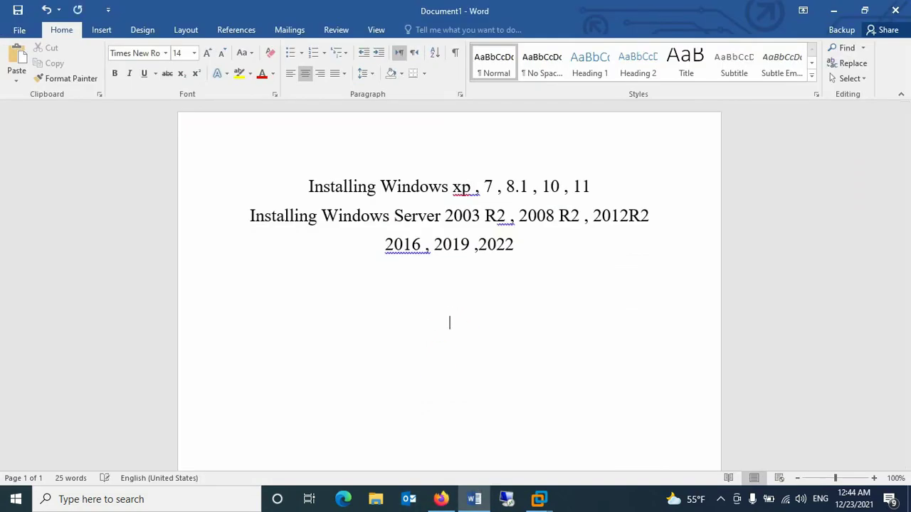
text(lagcy)
key(Return)
text(UFFI)
key(BackSpace)
text(FI)
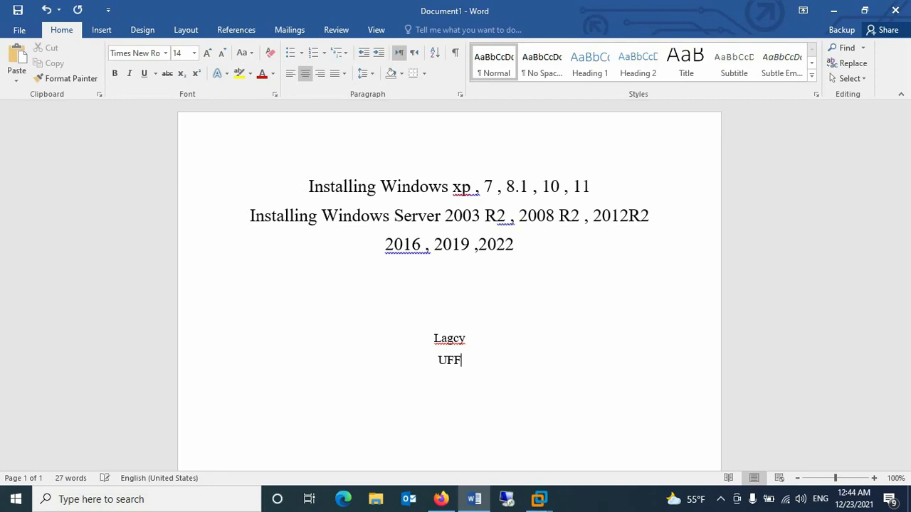
right_click(446, 339)
click(417, 321)
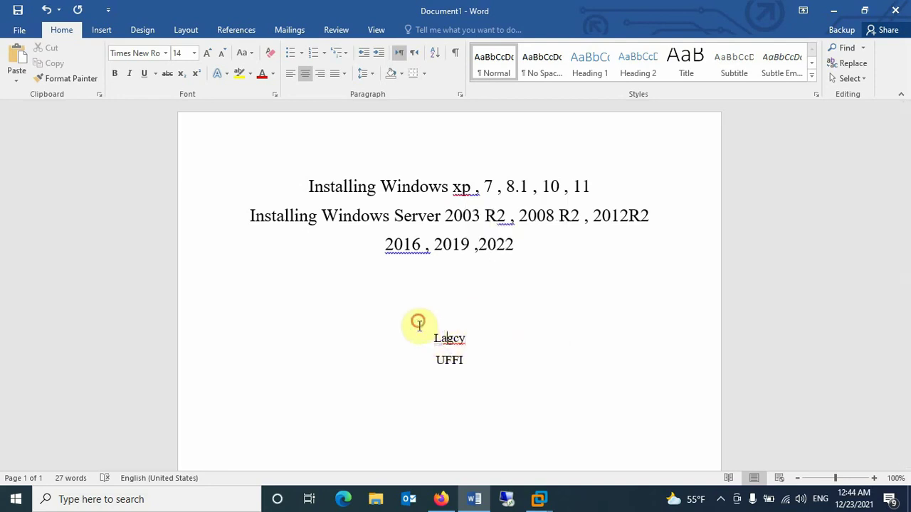
drag(460, 324, 442, 311)
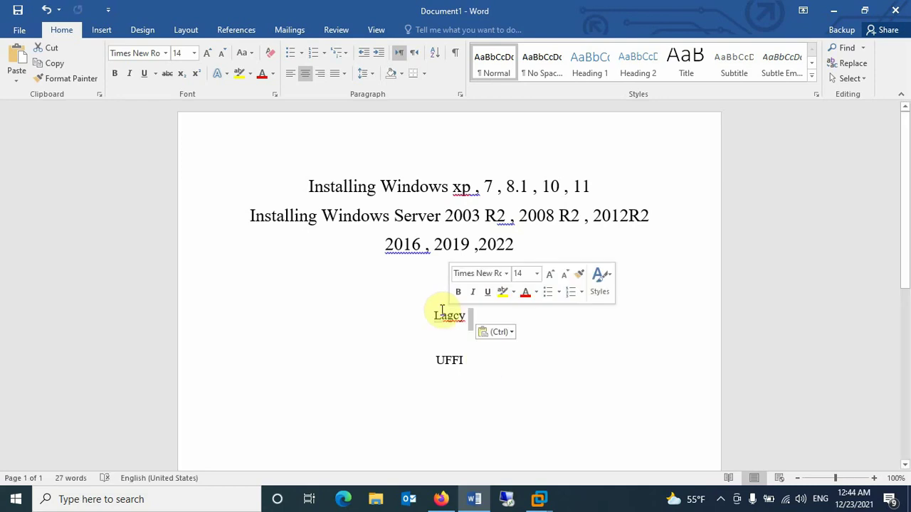
key(ctrl+z)
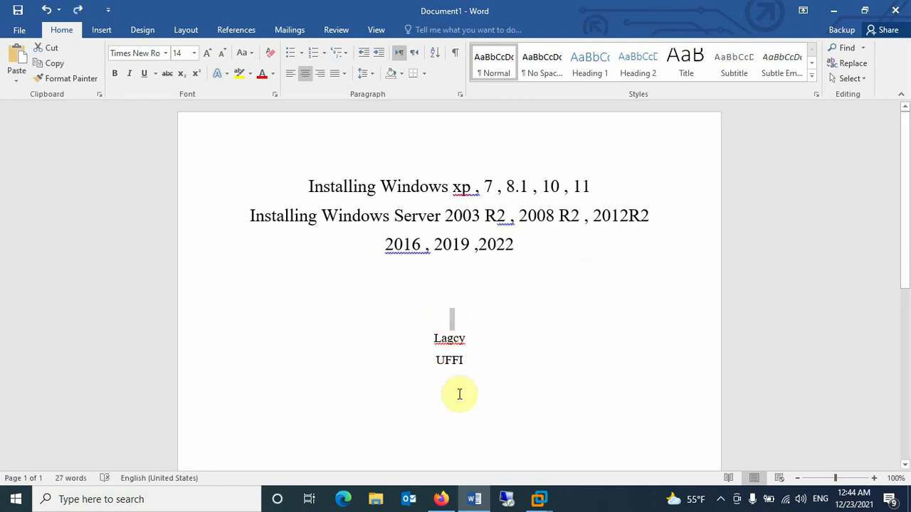
Set the font size of the "Lagcy" and "UFFI" lines to 18.
drag(460, 394, 419, 338)
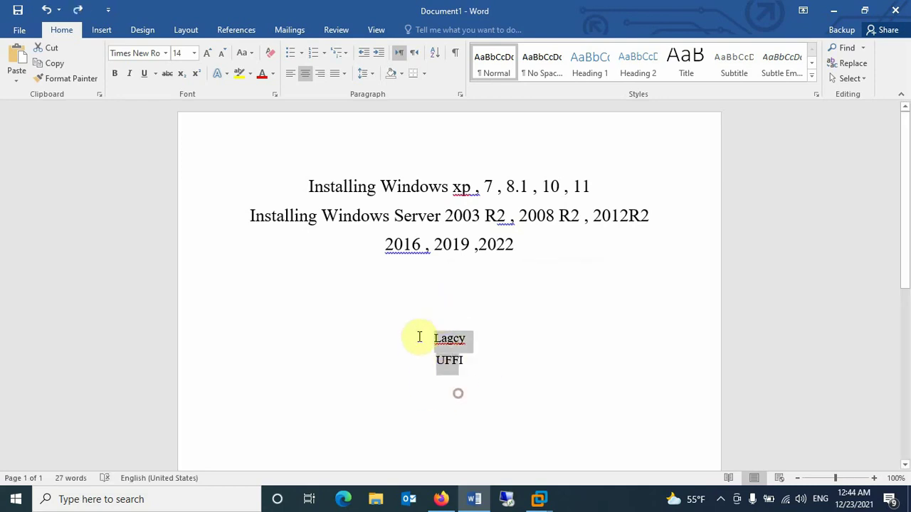
click(197, 56)
click(178, 162)
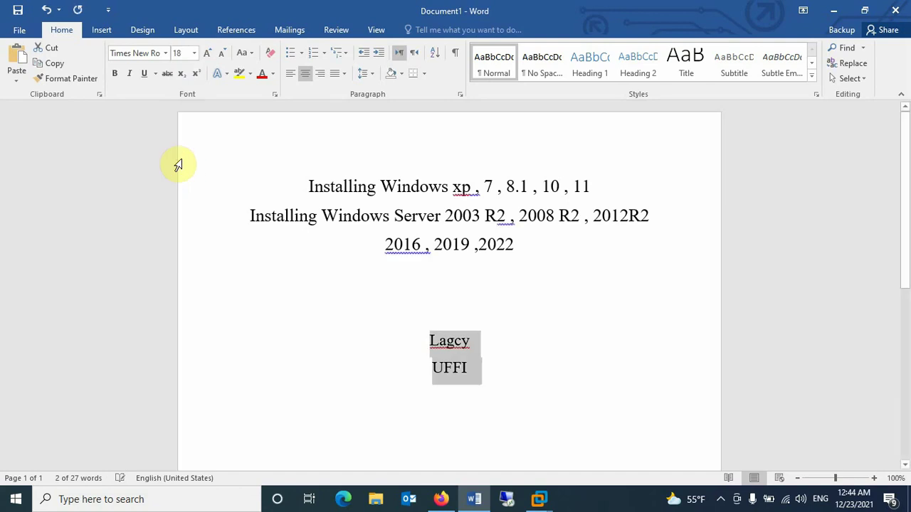
click(467, 367)
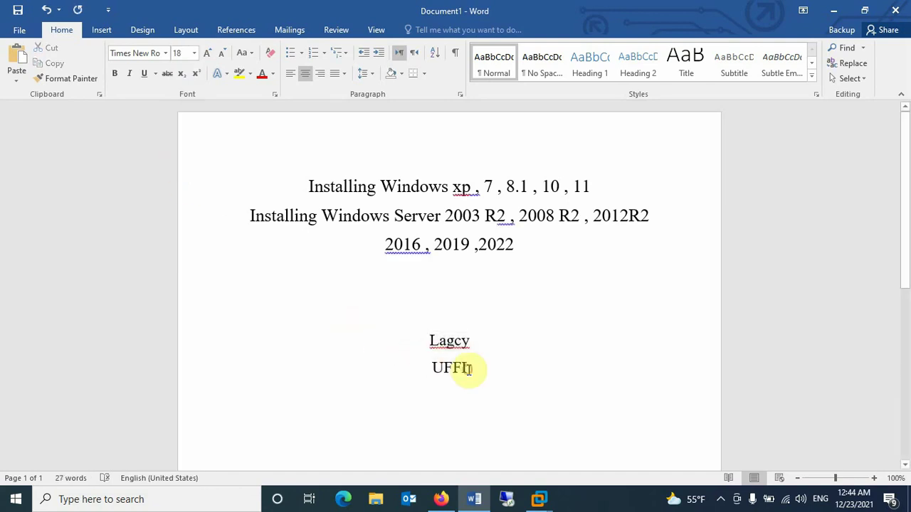
key(Return)
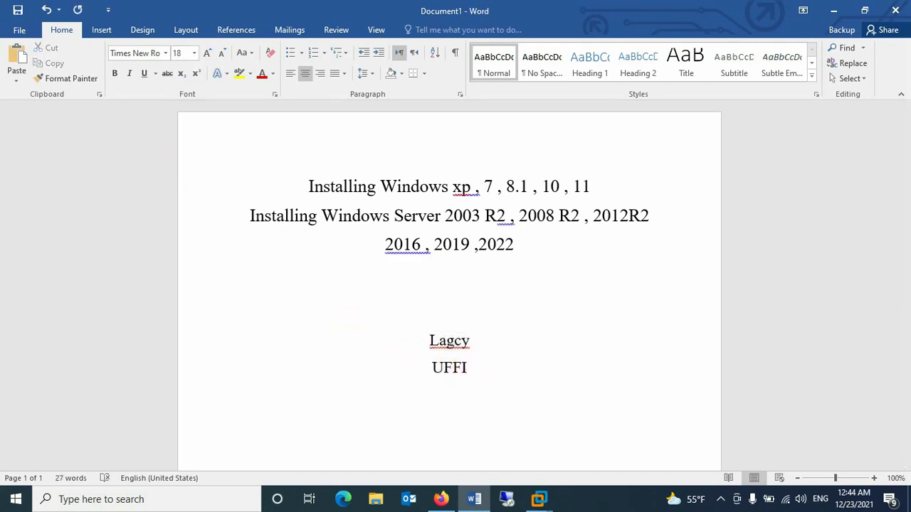
Save the document to the Desktop as Installing Windows xp.docx.
key(ctrl+s)
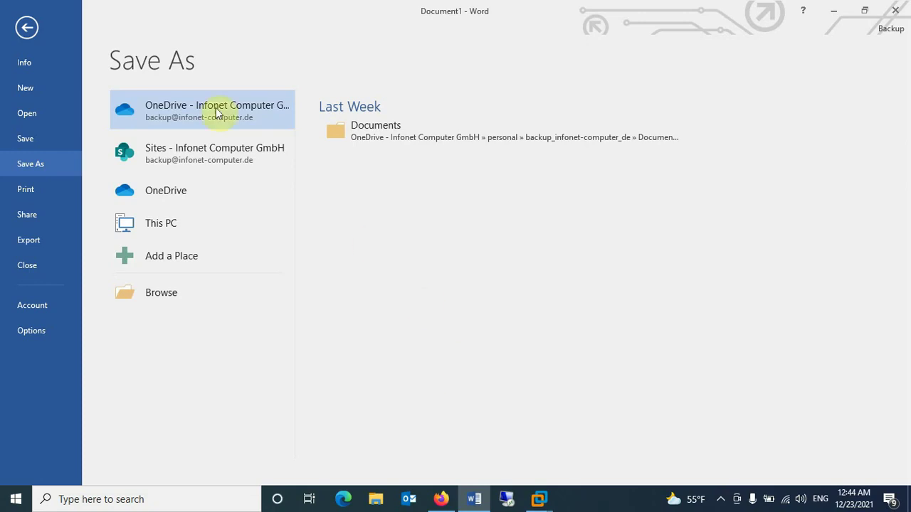
click(173, 222)
click(339, 191)
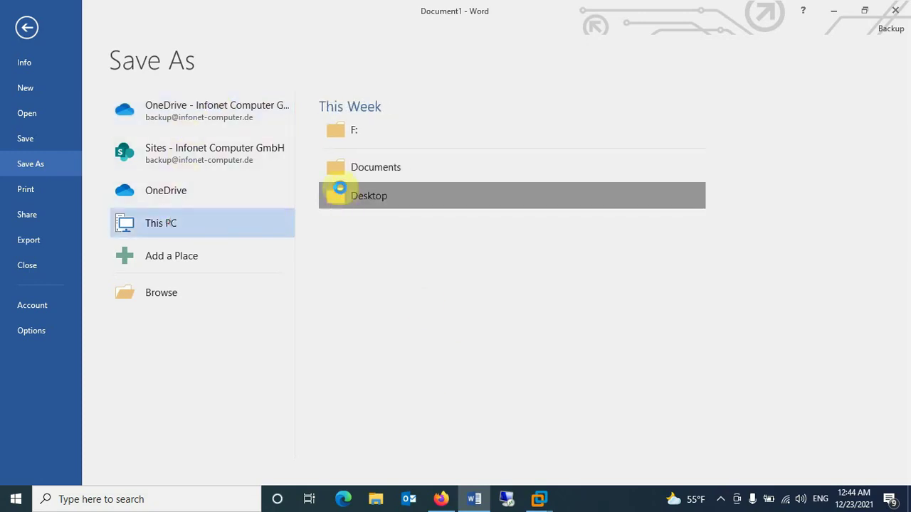
click(341, 313)
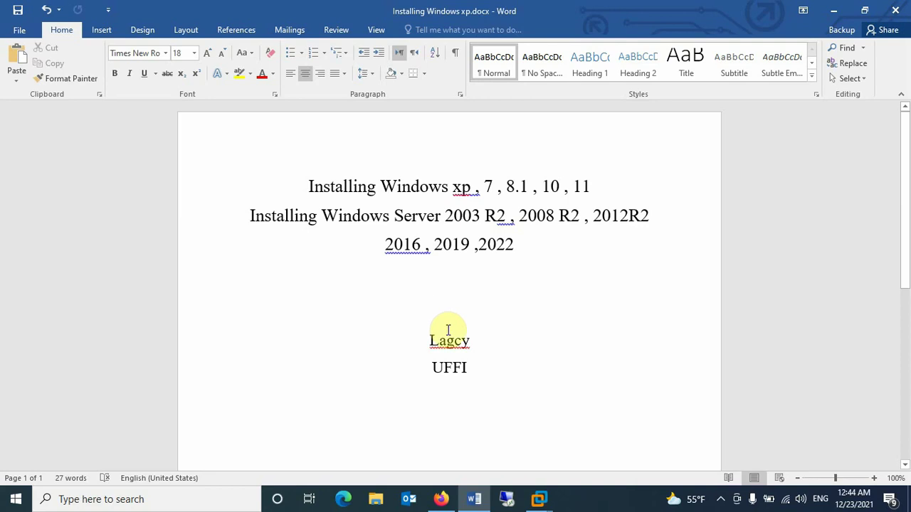
Add "MBR" beside "Lagcy" and "GPT" beside "UFFI", spaced apart as a second column.
click(469, 341)
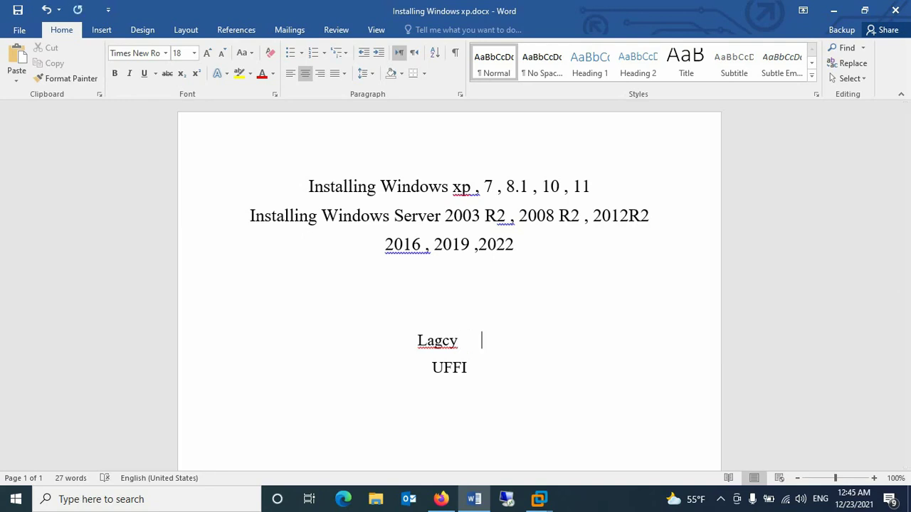
text(M)
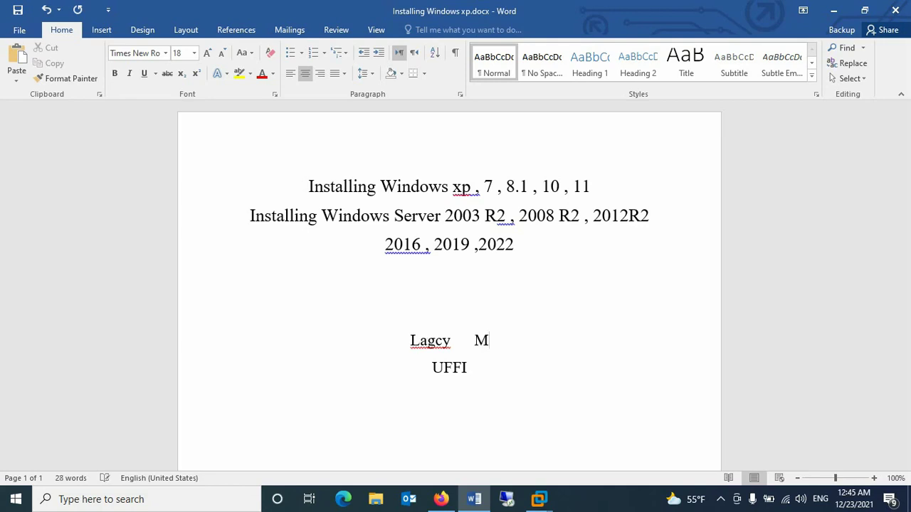
text(BR)
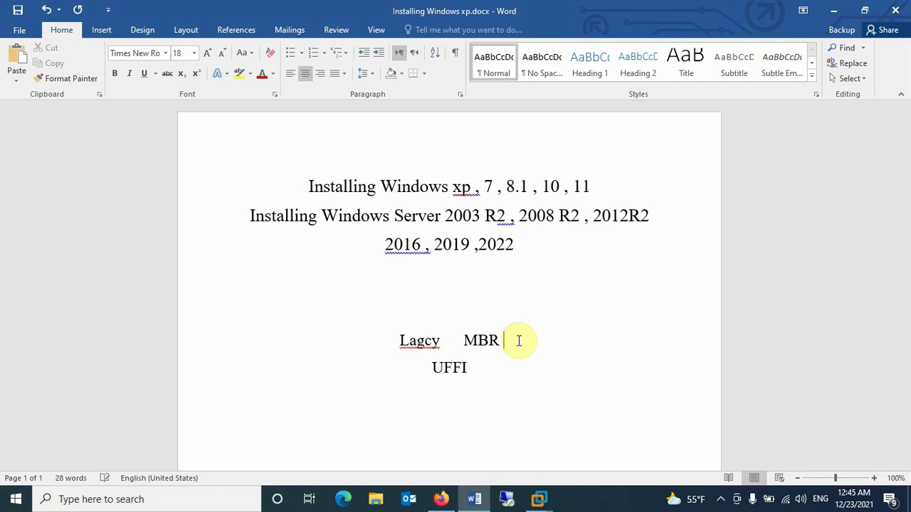
key(Tab)
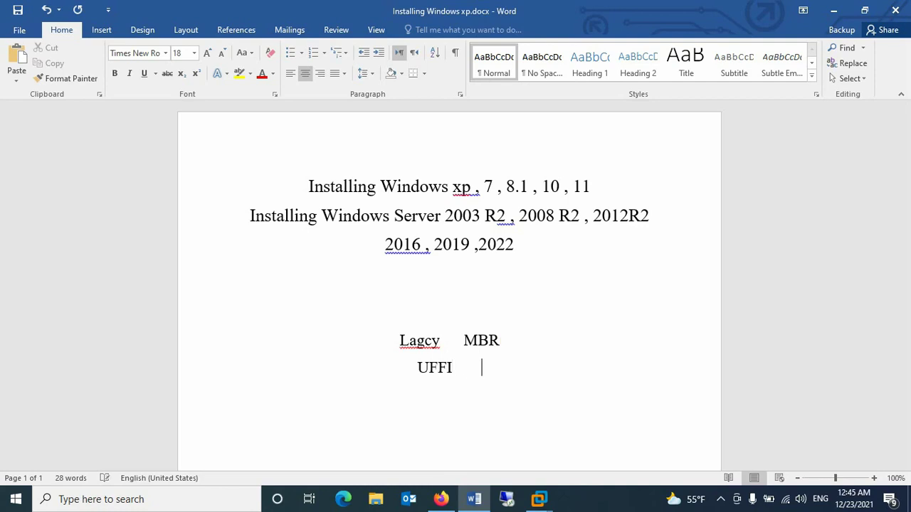
text(GPT)
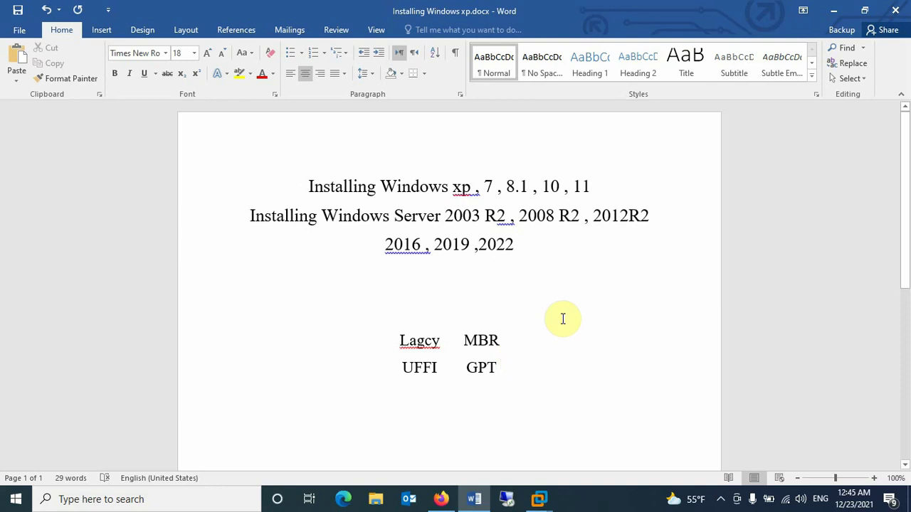
Enlarge the document view to 140% to read the boot mode and partition scheme lines.
click(513, 340)
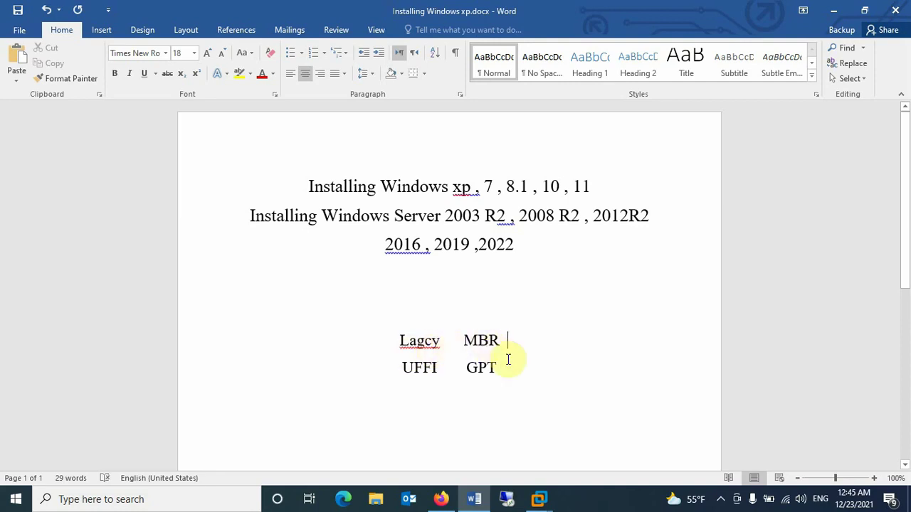
click(874, 478)
click(874, 478)
click(875, 478)
click(874, 478)
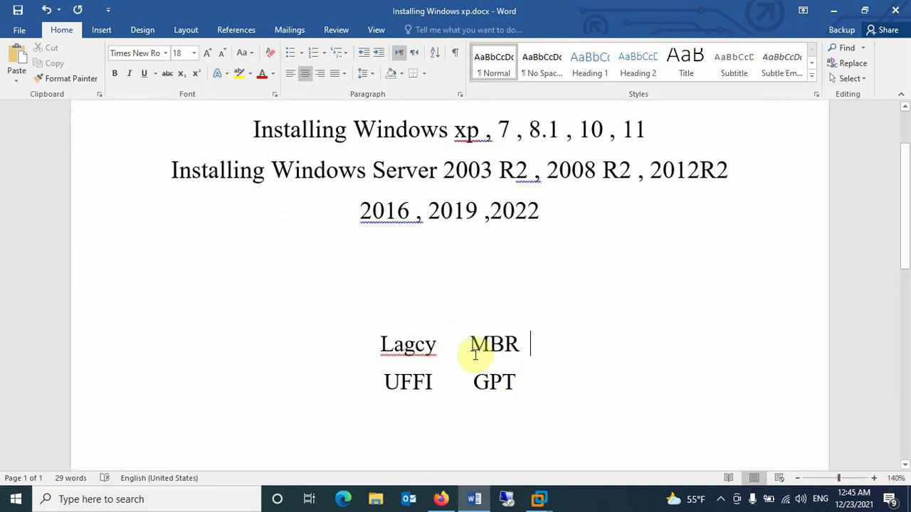
Return to the Rufus page in Firefox and download Rufus 3.17, dismissing the ad and saving the file.
click(447, 499)
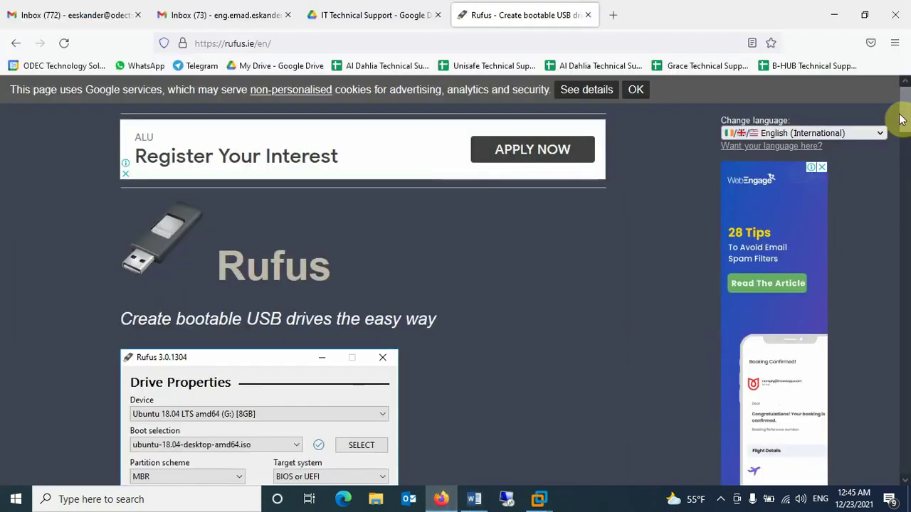
drag(901, 119, 905, 141)
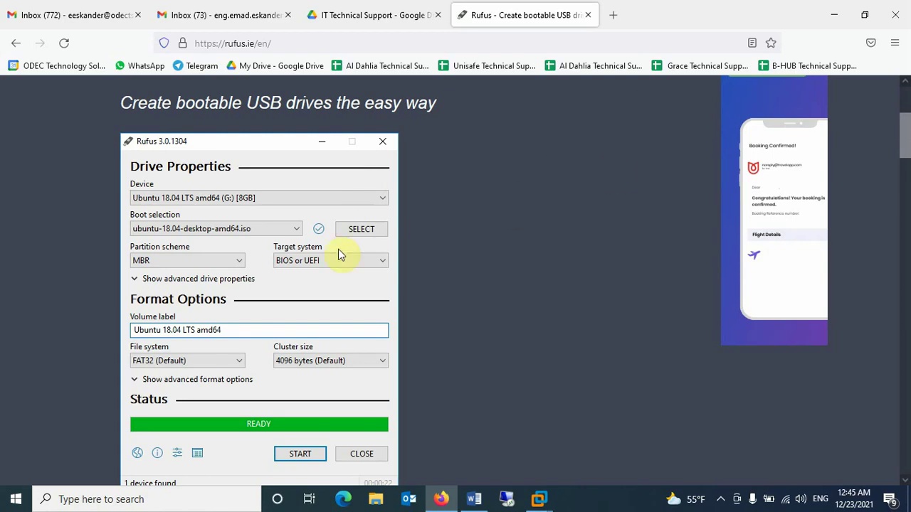
drag(903, 134, 906, 125)
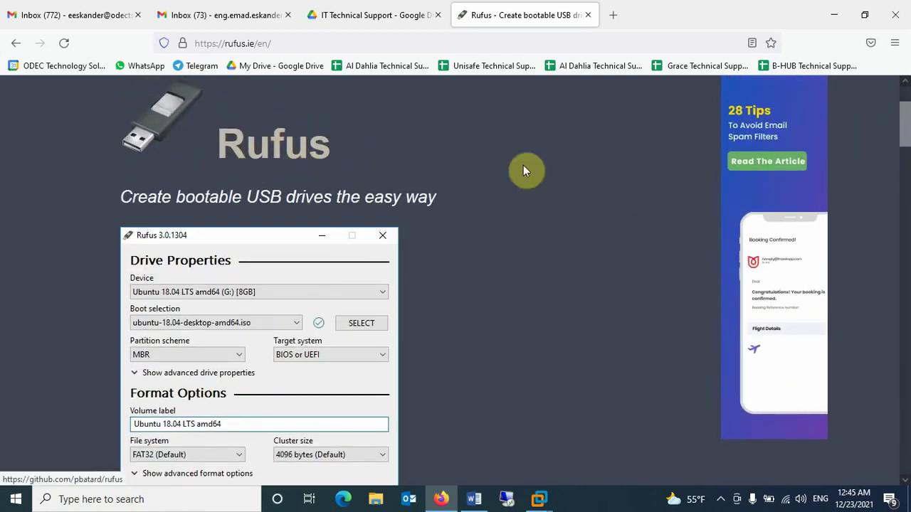
drag(904, 124, 902, 206)
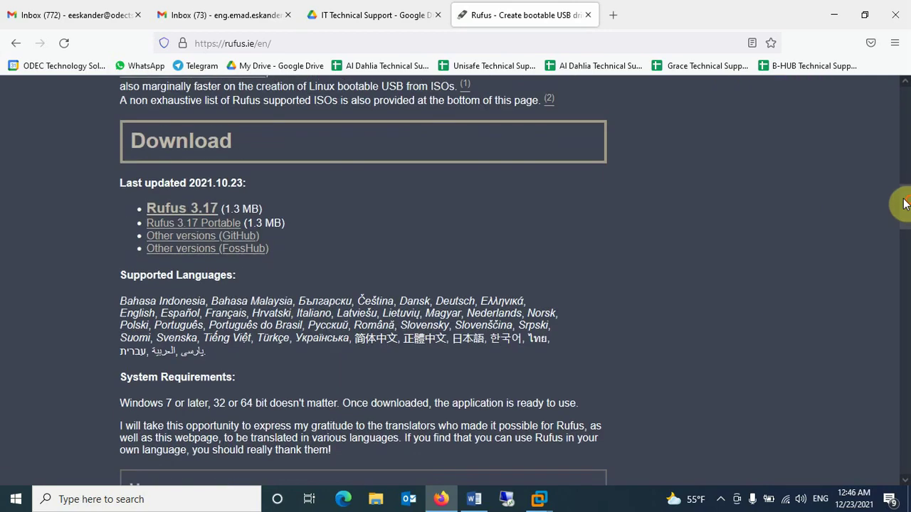
click(180, 209)
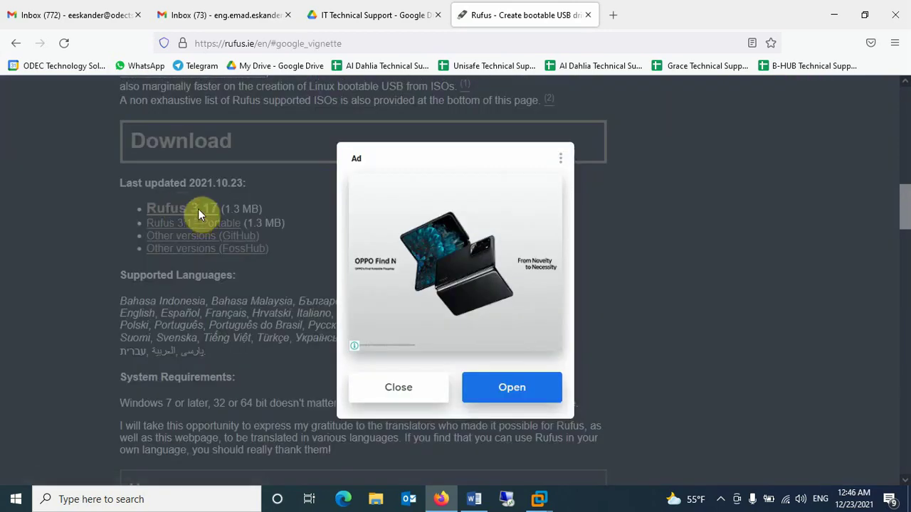
click(422, 389)
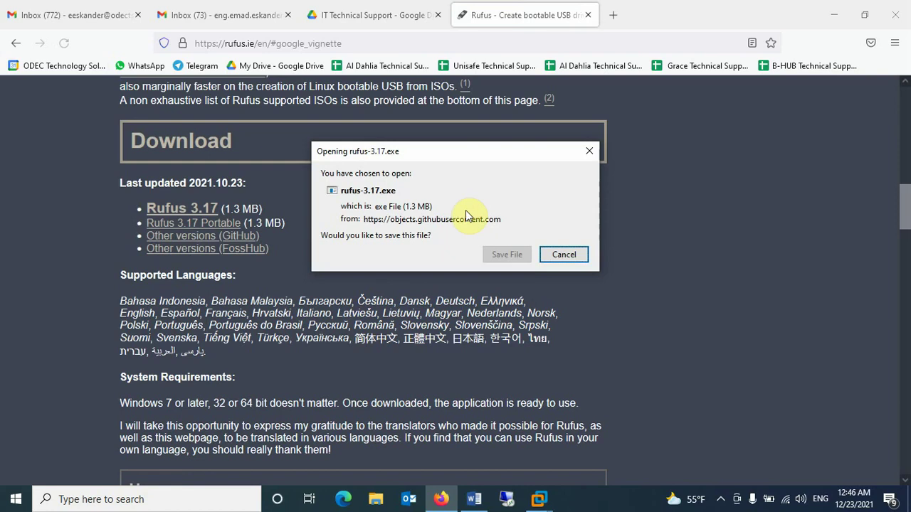
click(505, 254)
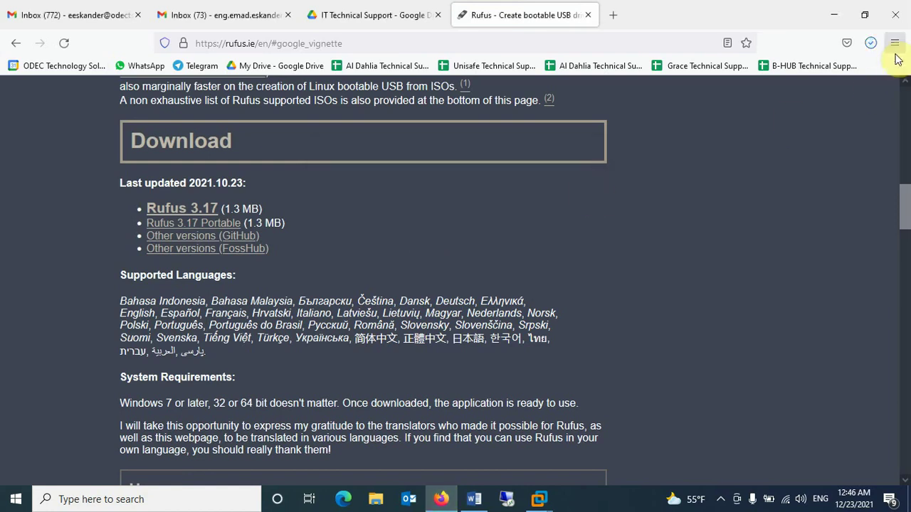
Launch the downloaded rufus-3.17.exe and allow it to check for application updates online.
click(870, 42)
click(782, 79)
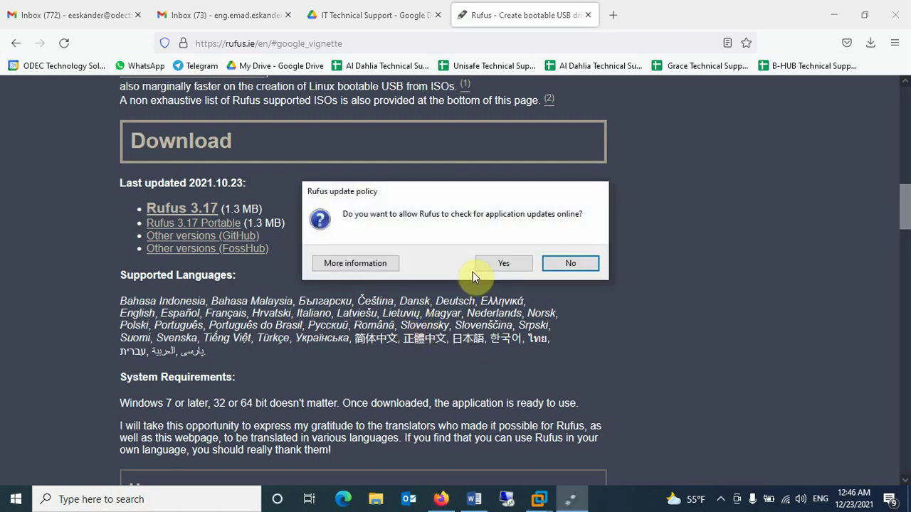
click(501, 264)
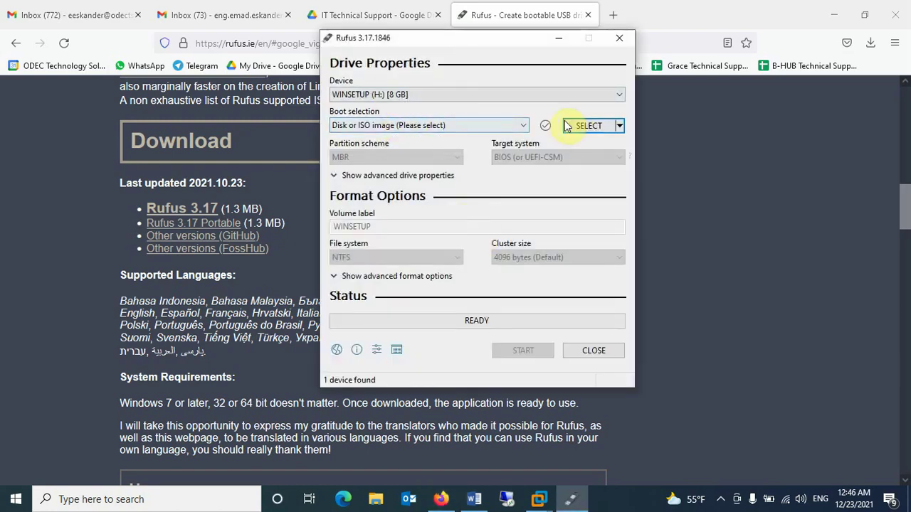
Load en_windows_10_business_editions_version_20h2_x64_dvd_4788fb7c.iso as the boot image from the ISO\New Windows 10\New Windows 10 Ok folder on drive F.
click(579, 127)
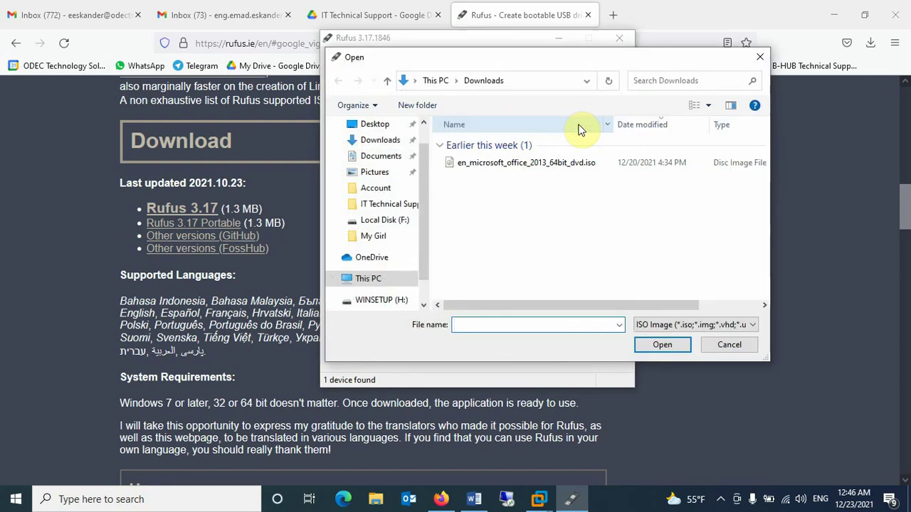
click(375, 281)
drag(768, 169, 772, 246)
double_click(560, 308)
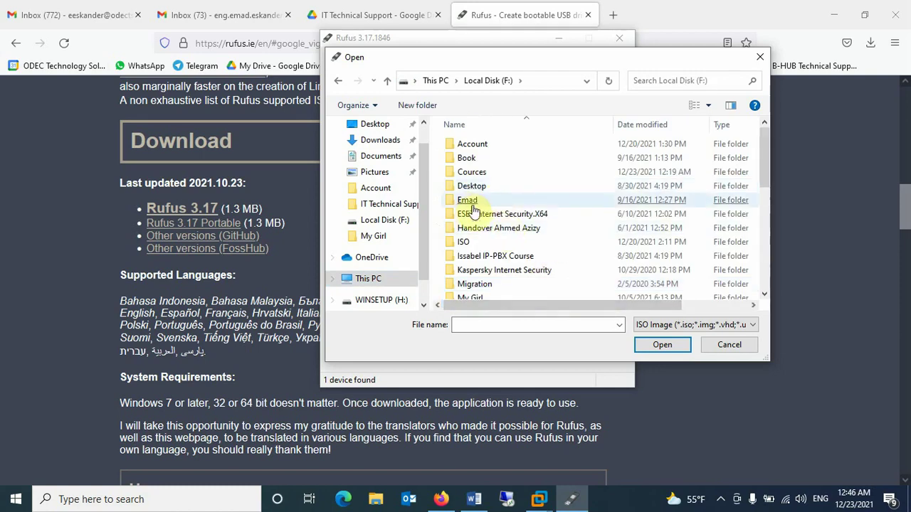
double_click(461, 242)
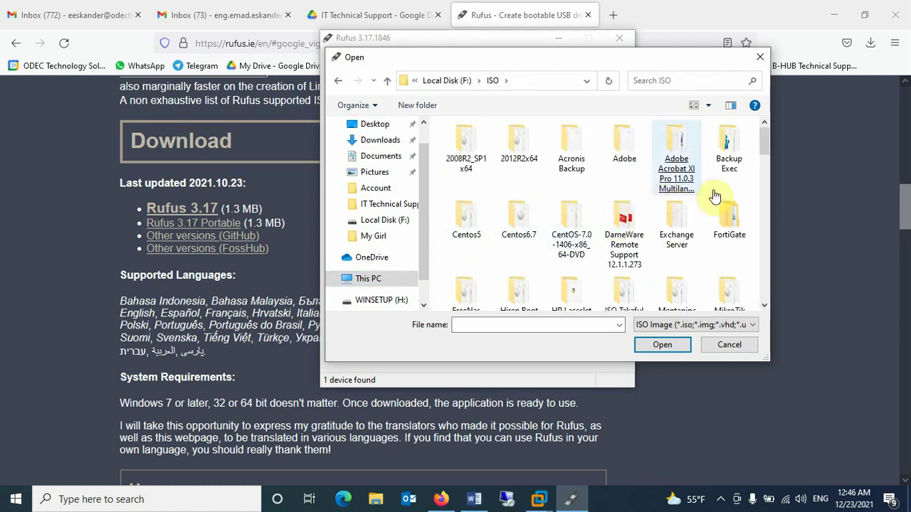
drag(764, 148, 763, 175)
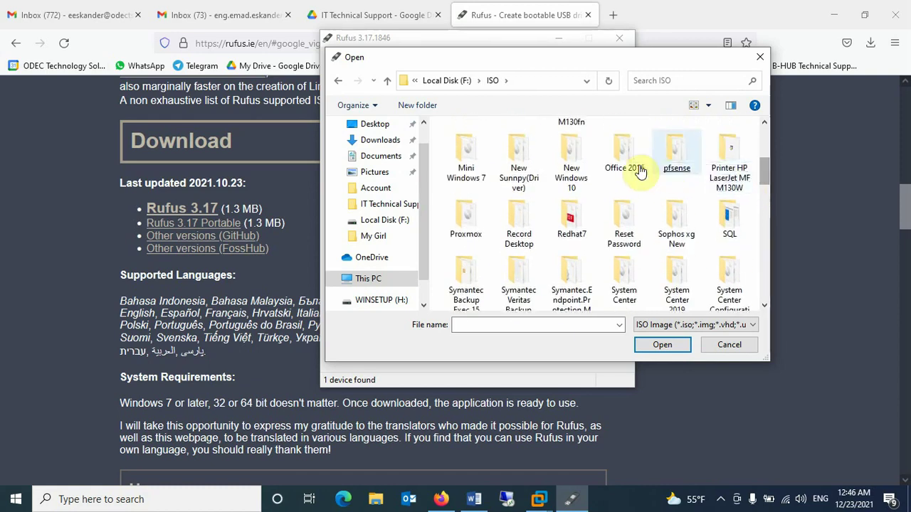
double_click(578, 172)
double_click(470, 148)
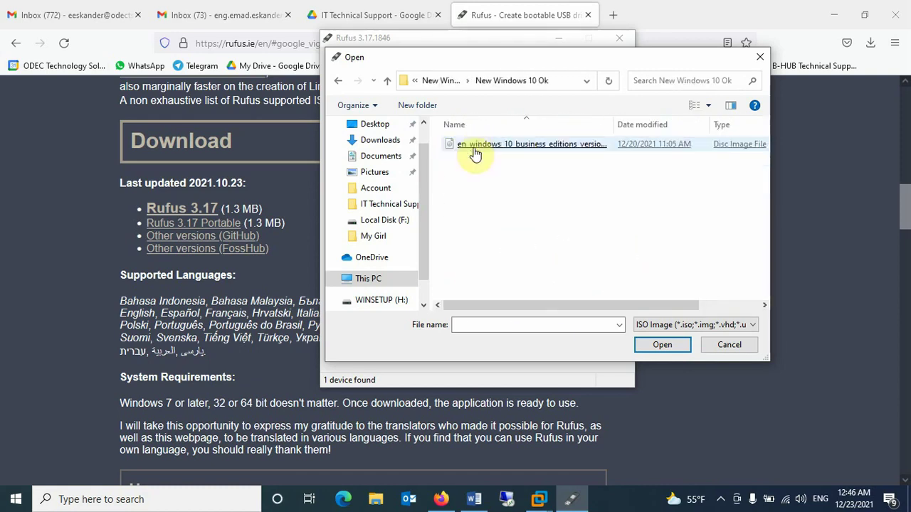
click(473, 153)
double_click(473, 153)
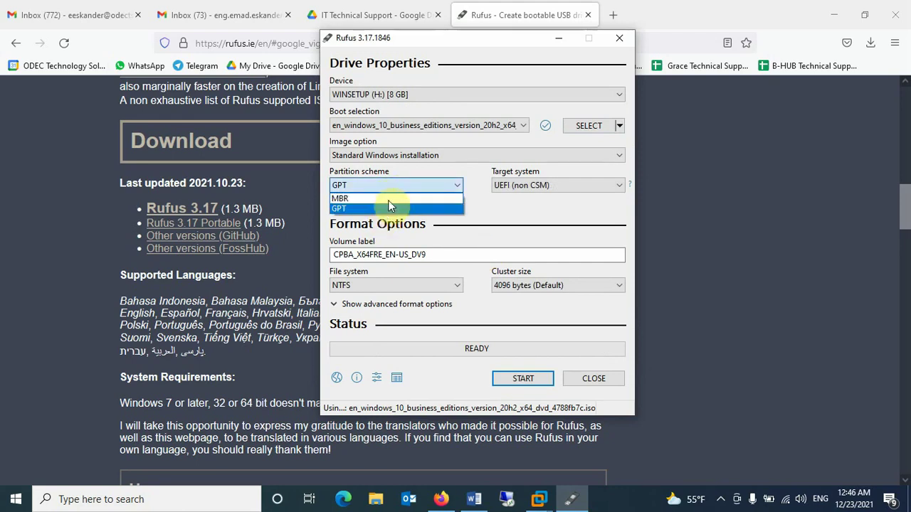
Try the MBR partition scheme for the drive and set it back to GPT.
click(392, 207)
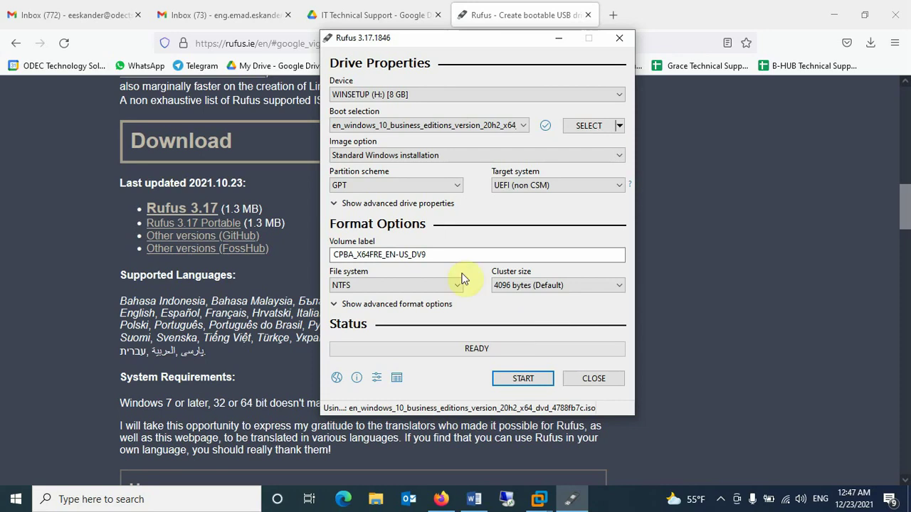
click(426, 185)
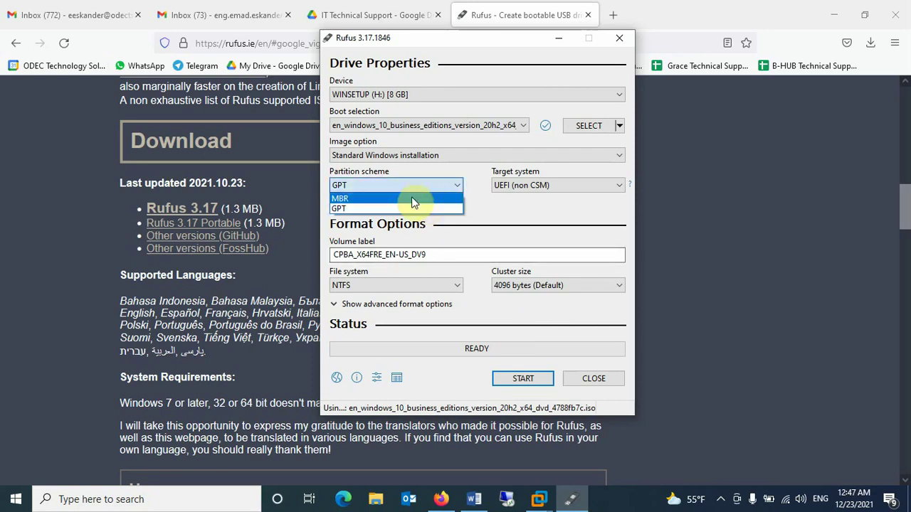
click(407, 210)
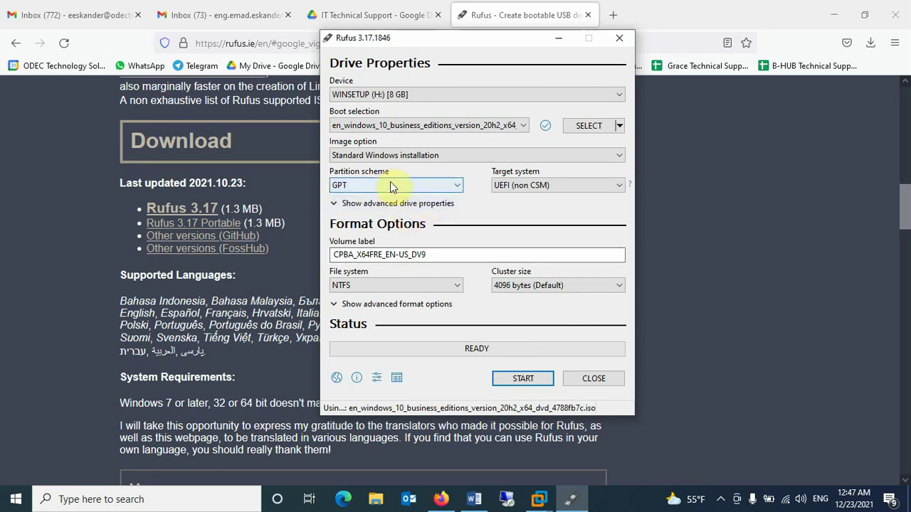
click(390, 187)
click(396, 194)
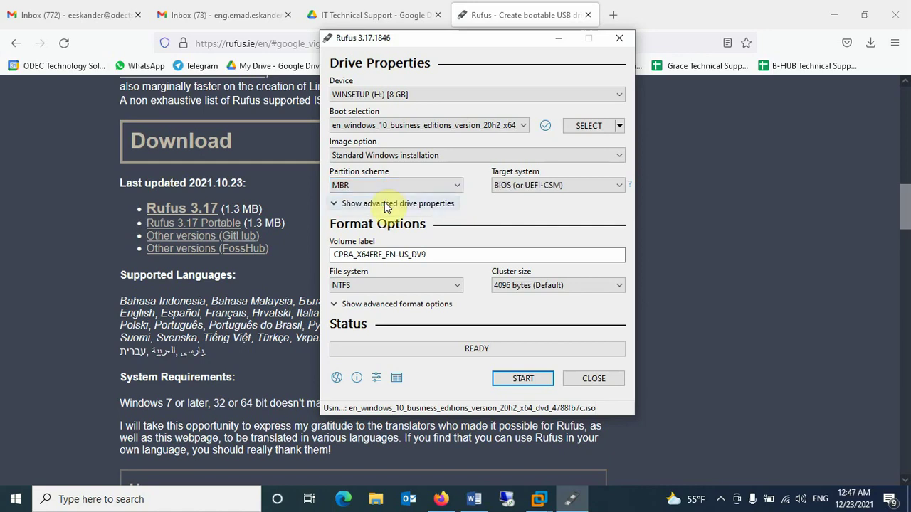
click(388, 187)
click(376, 209)
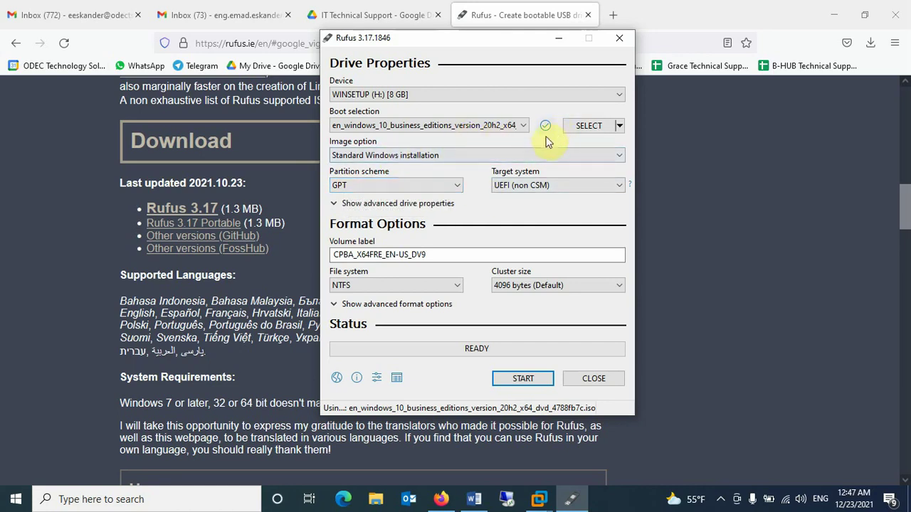
Review the image option and file system choices, keeping Standard Windows installation and NTFS.
click(378, 156)
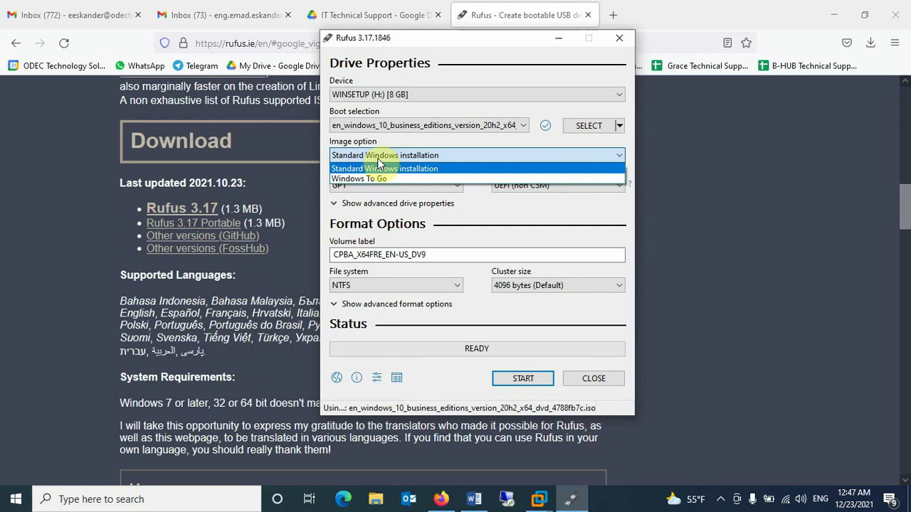
click(378, 161)
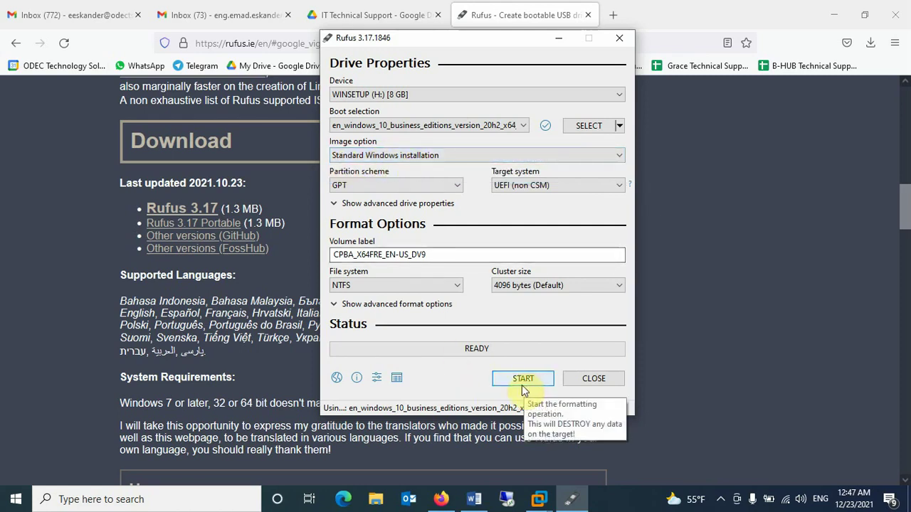
click(382, 288)
click(383, 297)
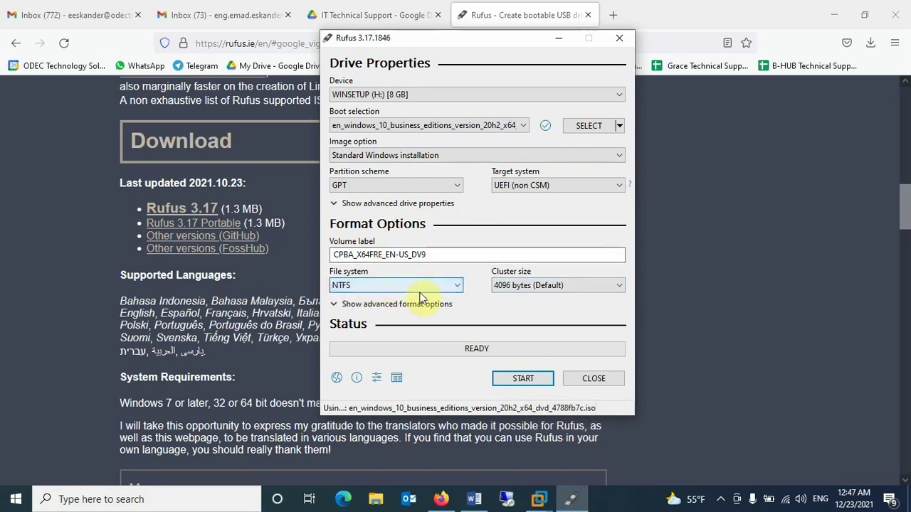
Check the WINSETUP (H:) drive under This PC in File Explorer and return to Rufus.
click(376, 502)
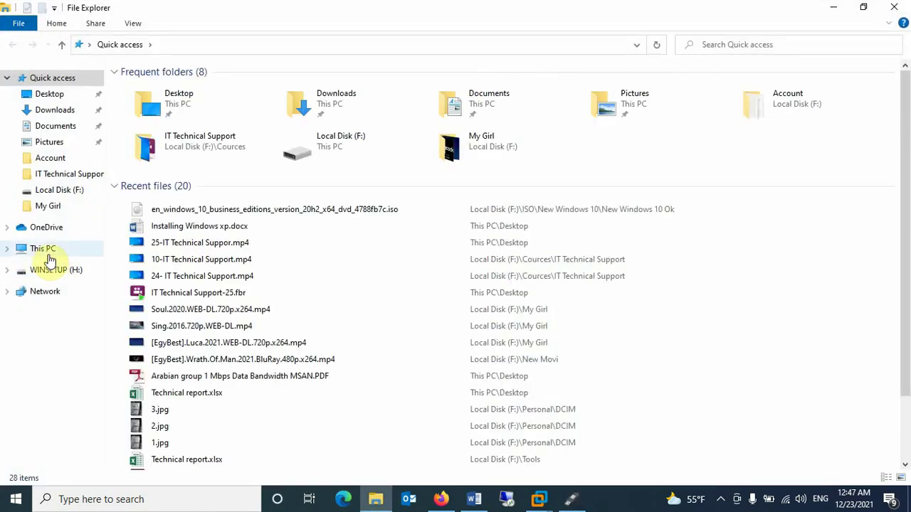
click(61, 255)
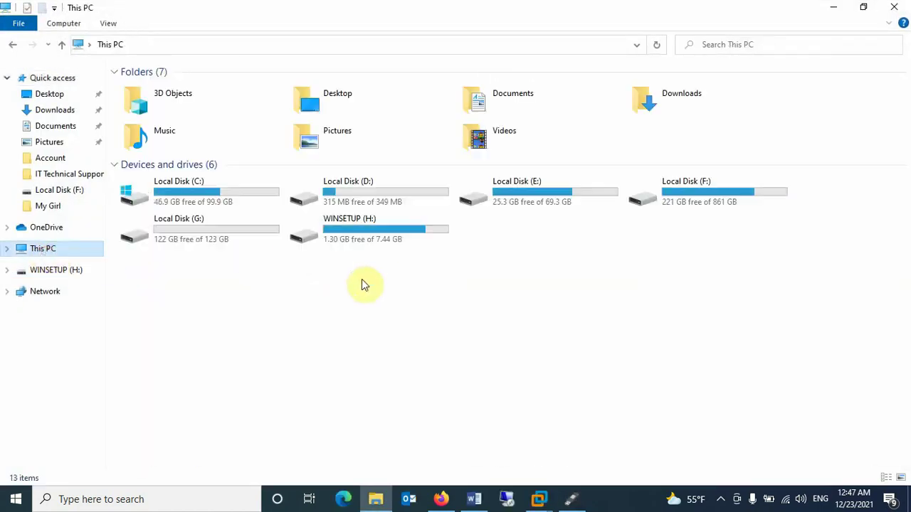
click(834, 9)
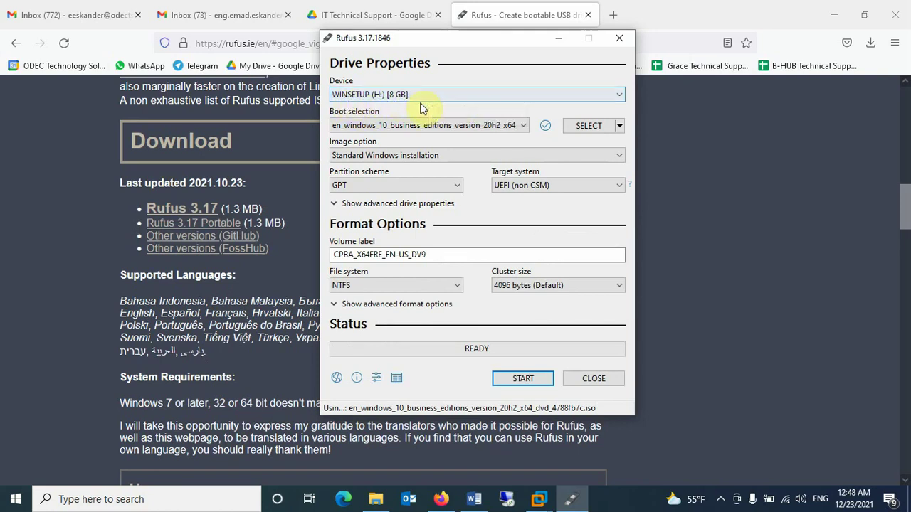
Switch to Firefox and search Google for "winsetup" in a new tab.
click(660, 268)
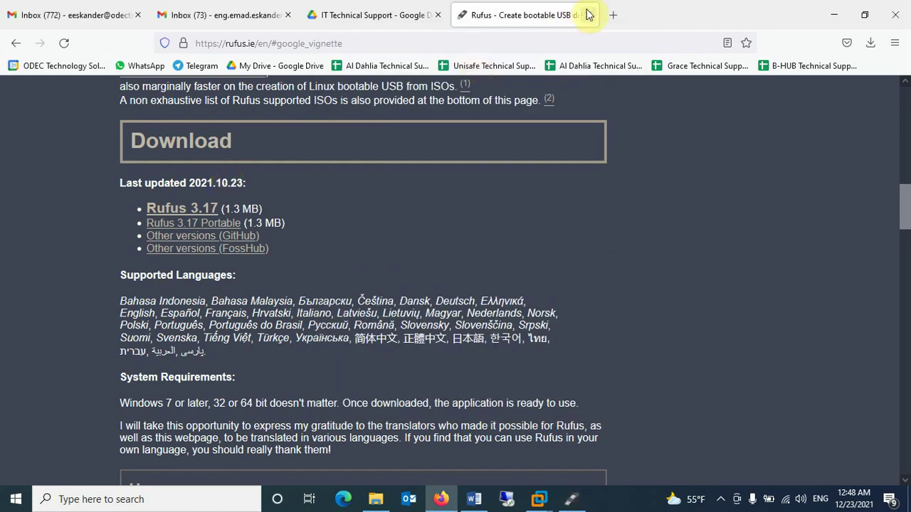
click(612, 14)
click(441, 253)
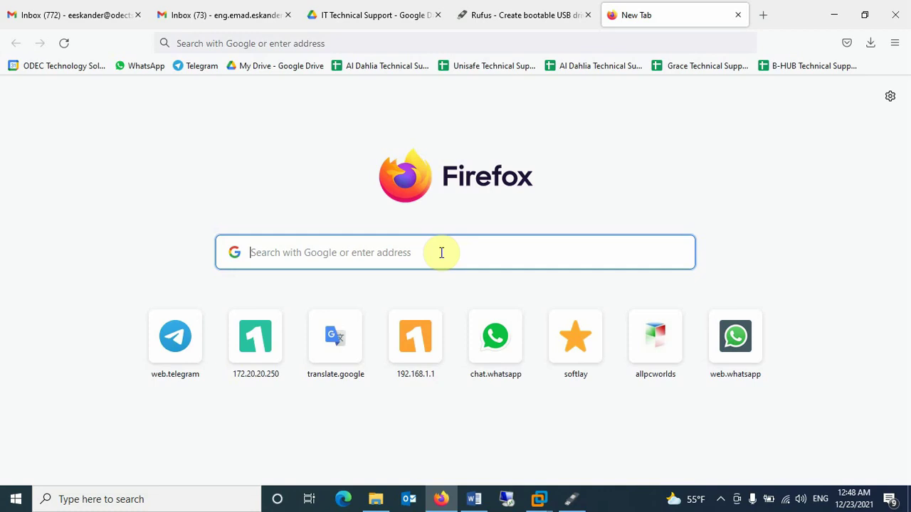
text(win)
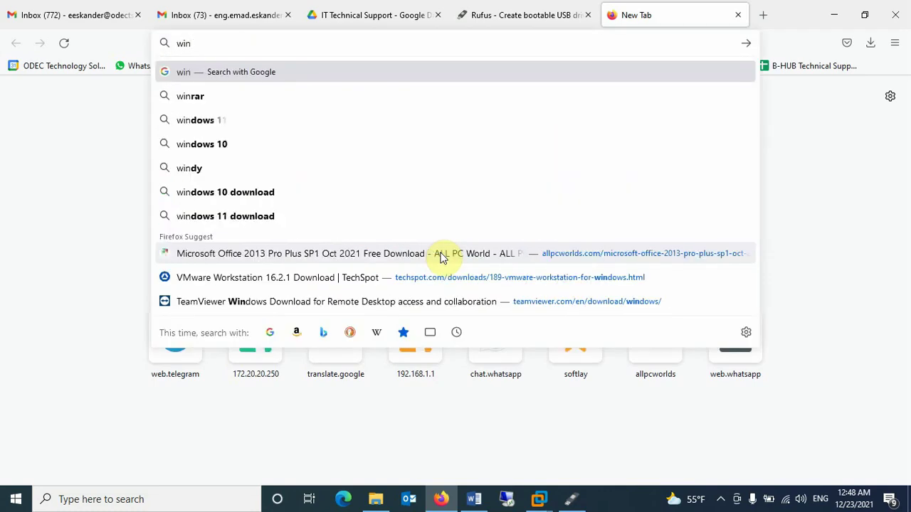
text(setup)
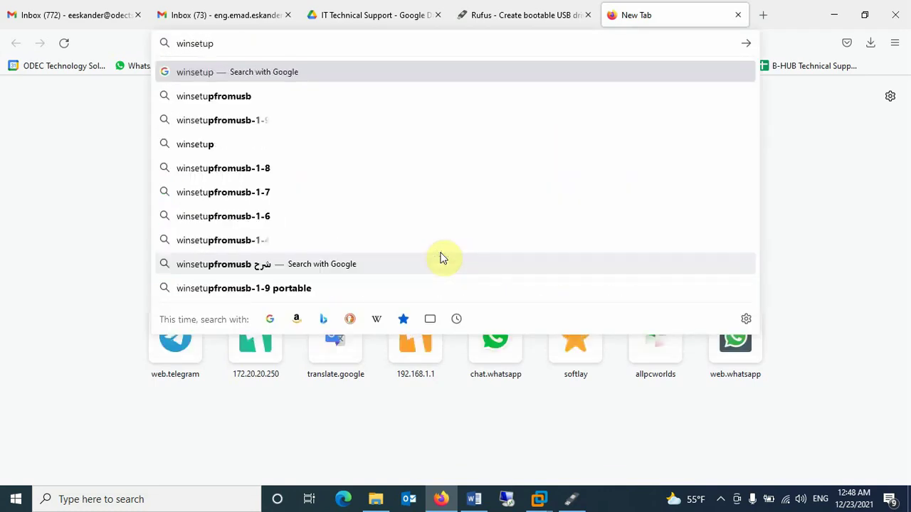
key(Return)
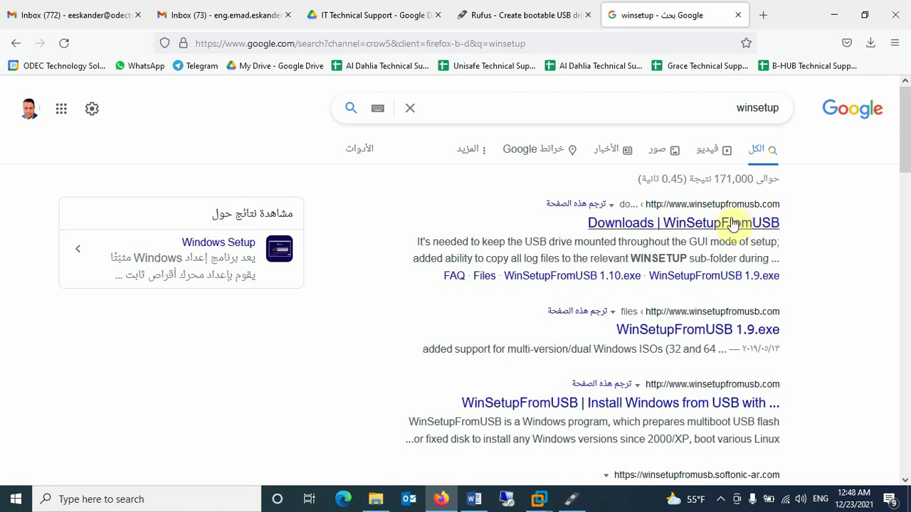
Open the WinSetupFromUSB downloads site and go to the WinSetupFromUSB 1.9.exe file page.
click(669, 224)
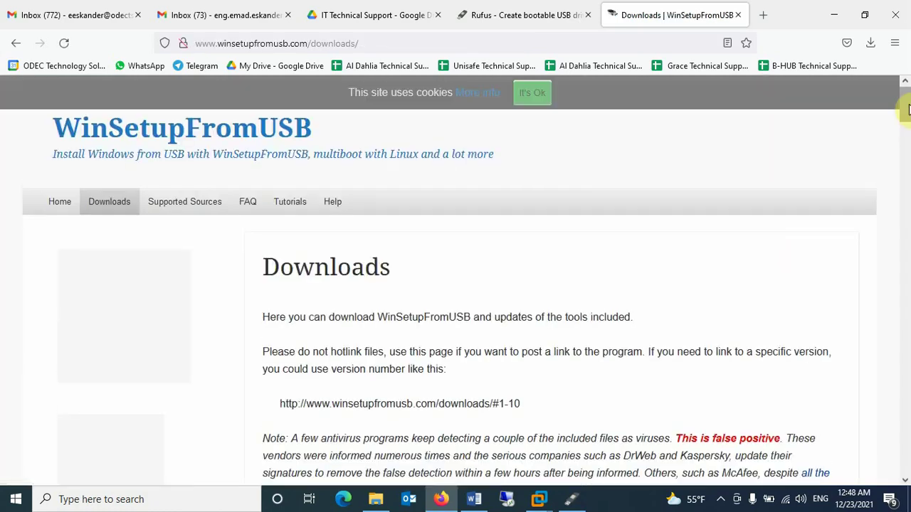
drag(906, 106, 907, 177)
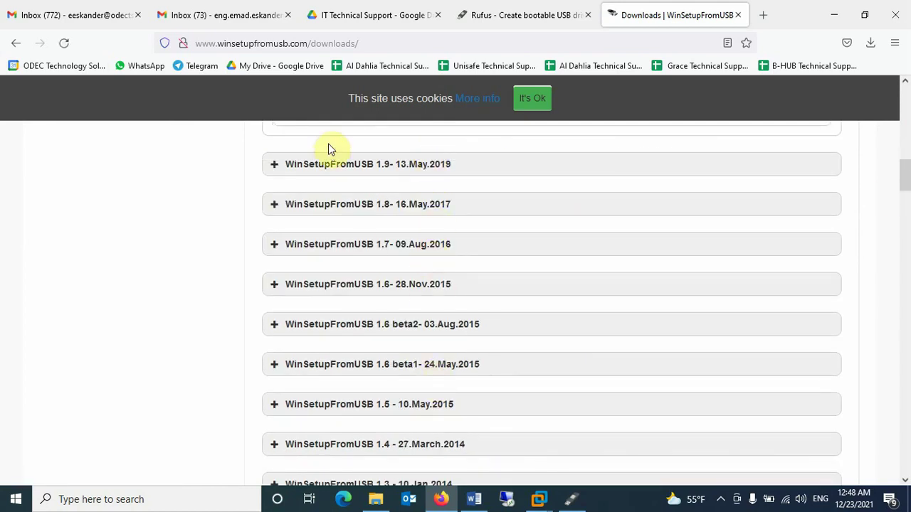
click(340, 165)
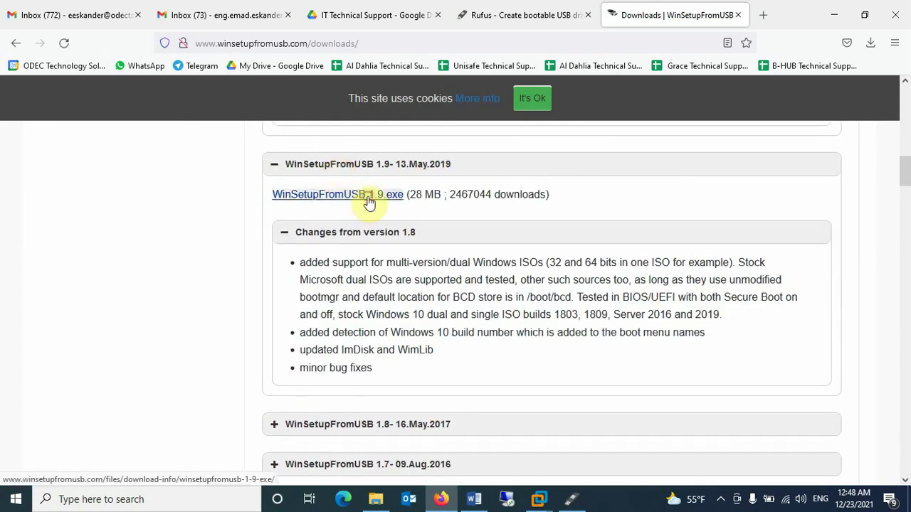
click(360, 196)
click(499, 333)
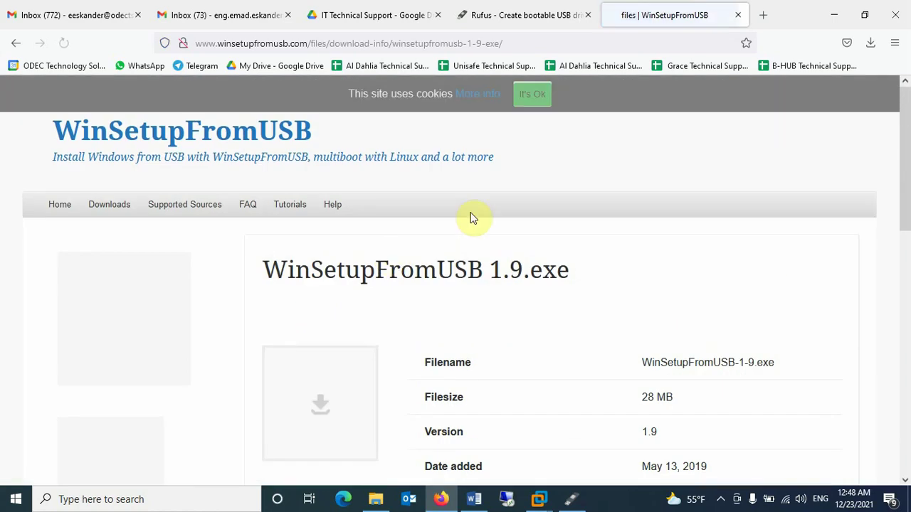
Download WinSetupFromUSB-1-9.exe from its file page and save the file.
scroll(905, 171, down, 3)
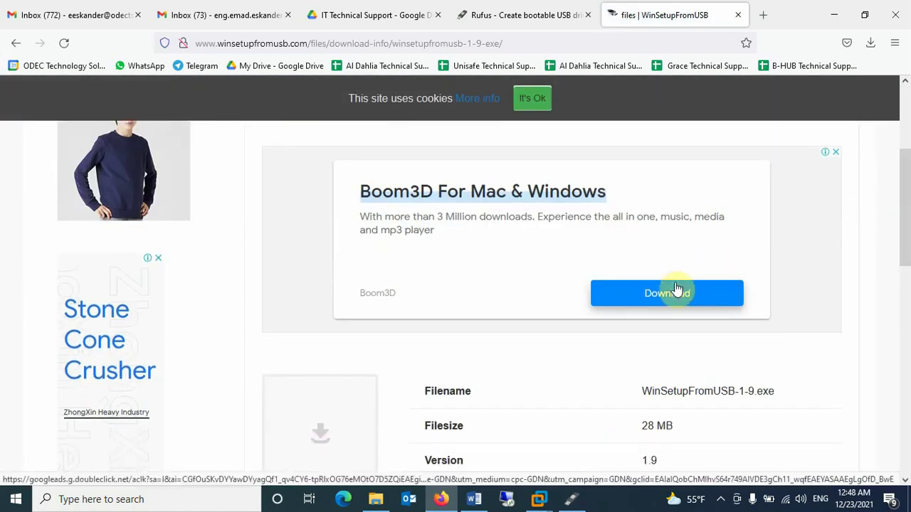
scroll(906, 214, down, 1)
scroll(906, 225, down, 3)
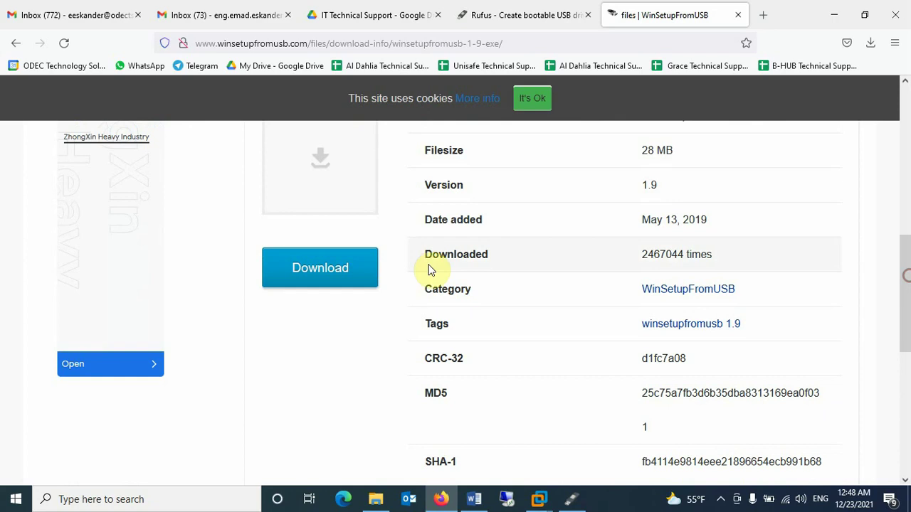
click(324, 268)
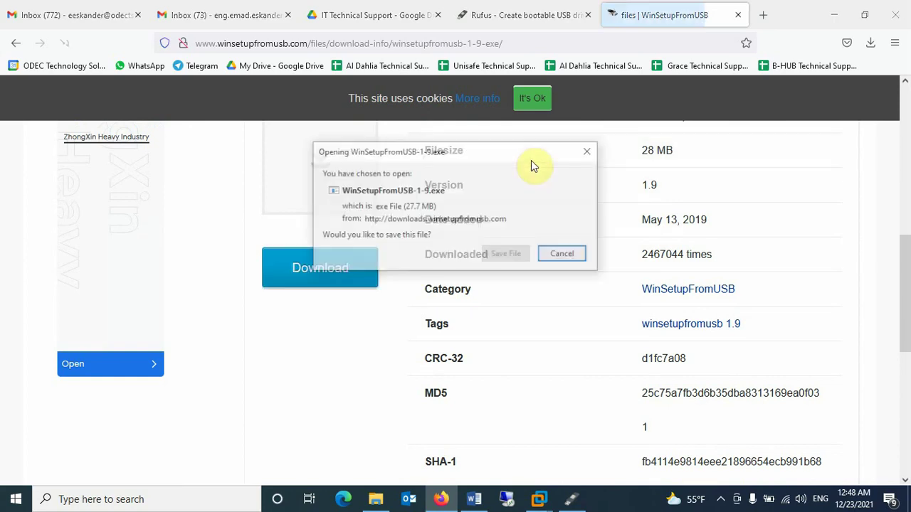
click(506, 254)
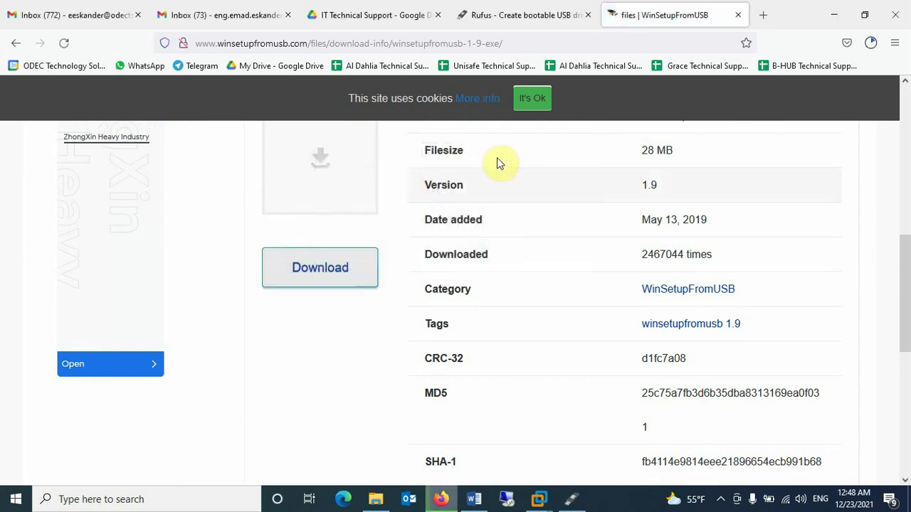
Run the downloaded WinSetupFromUSB-1-9.exe, extract it into the Downloads folder, and open the extracted WinSetupFromUSB-1-9 folder.
click(873, 45)
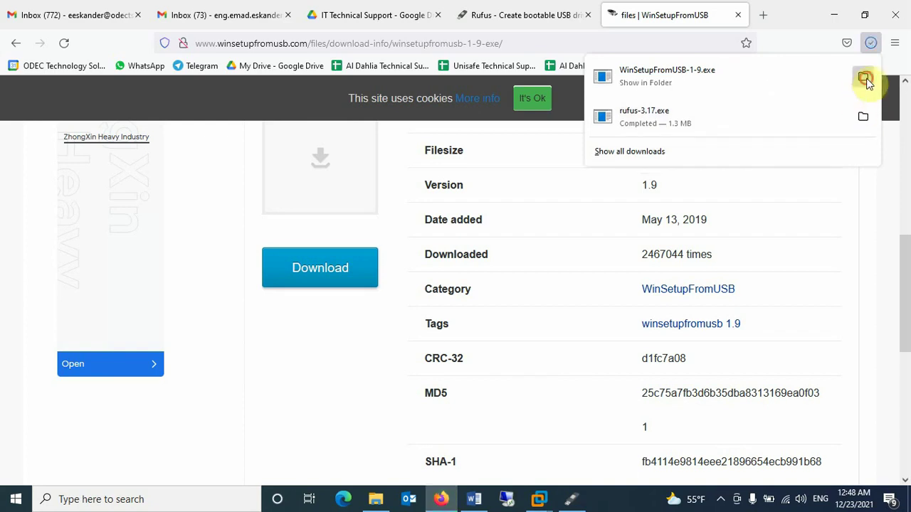
click(862, 77)
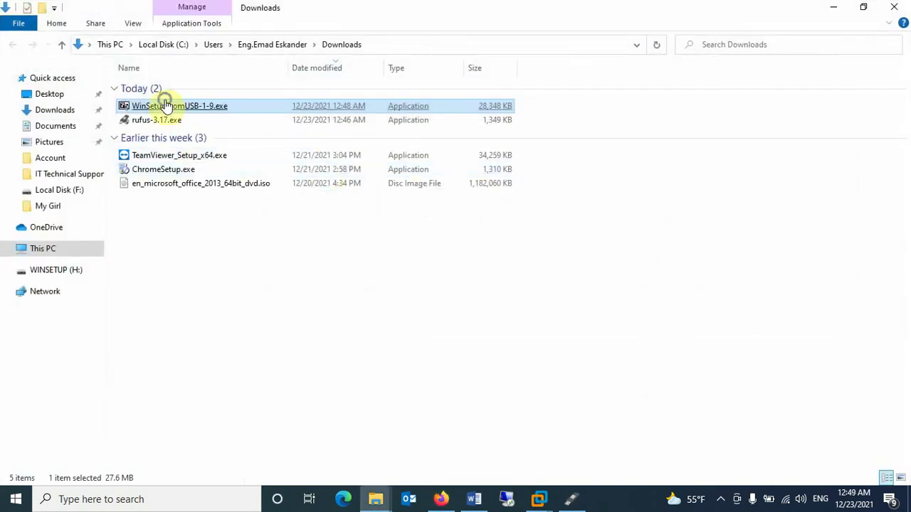
right_click(165, 105)
click(199, 46)
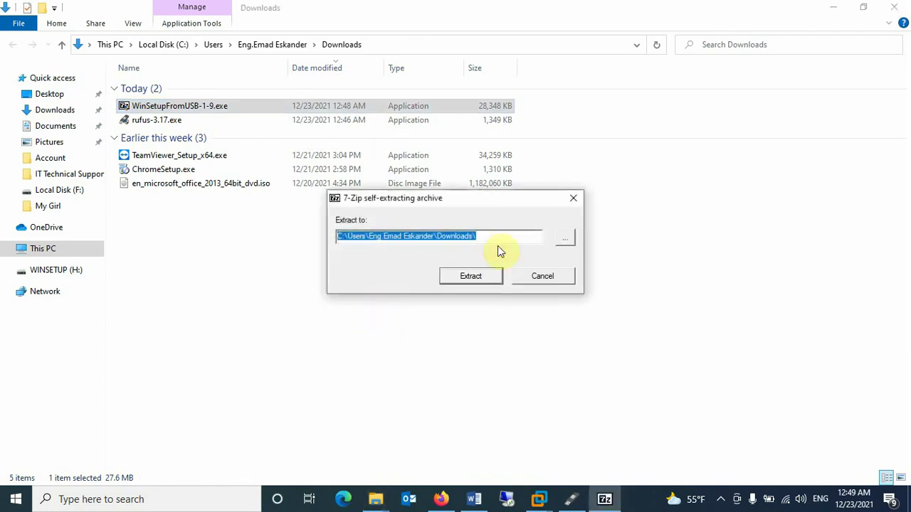
click(467, 280)
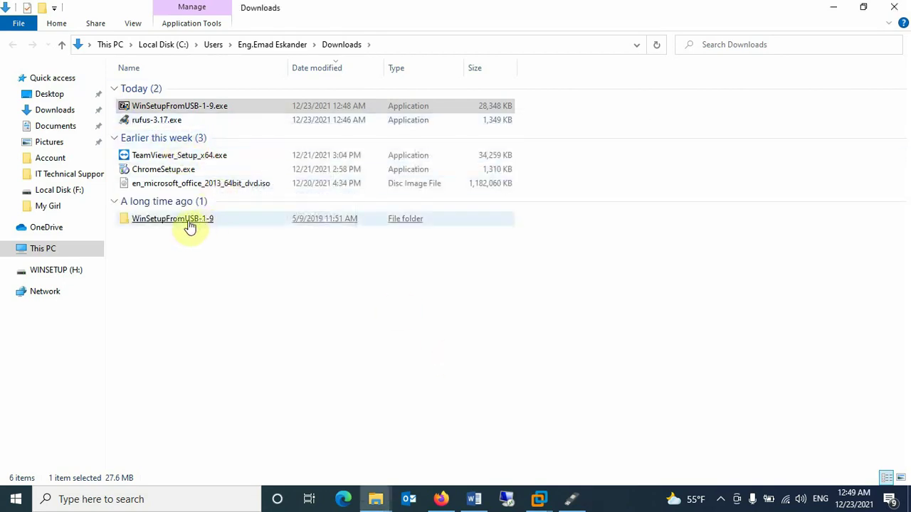
double_click(193, 226)
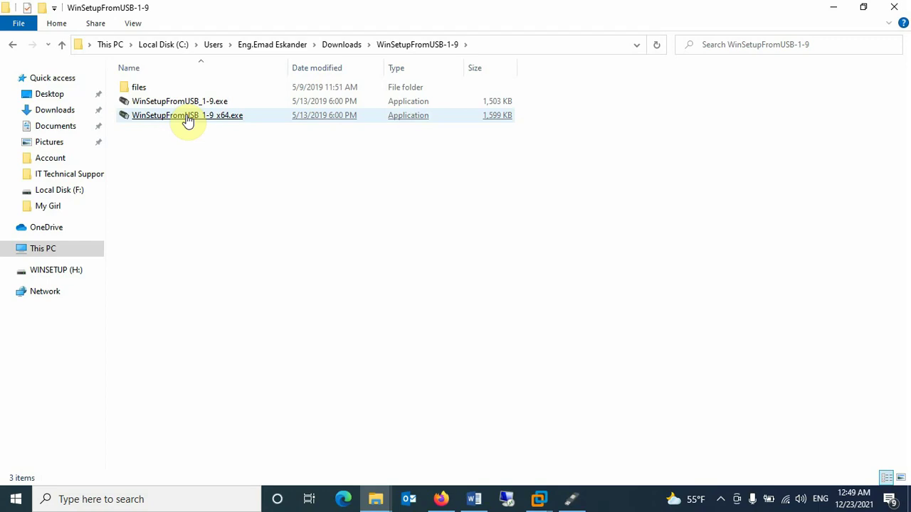
Launch WinSetupFromUSB_1-9_x64.exe from the extracted folder and move its window clear of the desktop's lower edge.
click(211, 91)
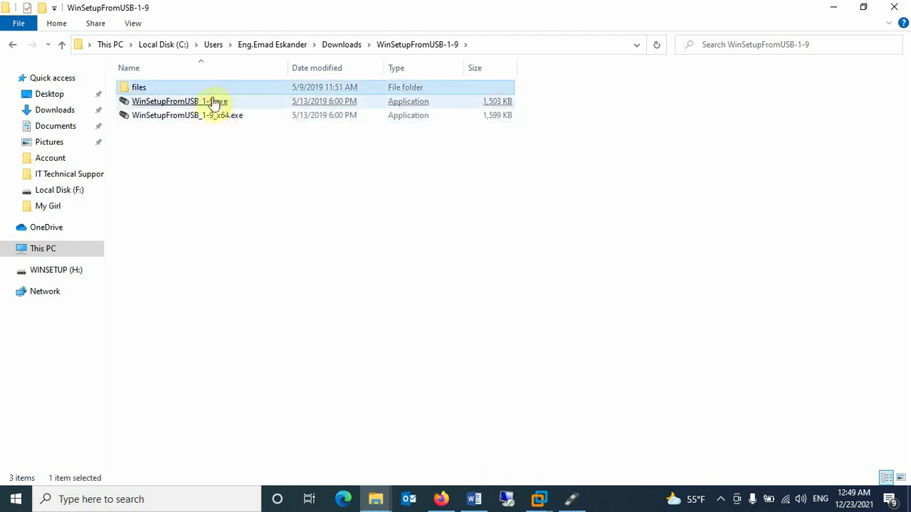
click(197, 122)
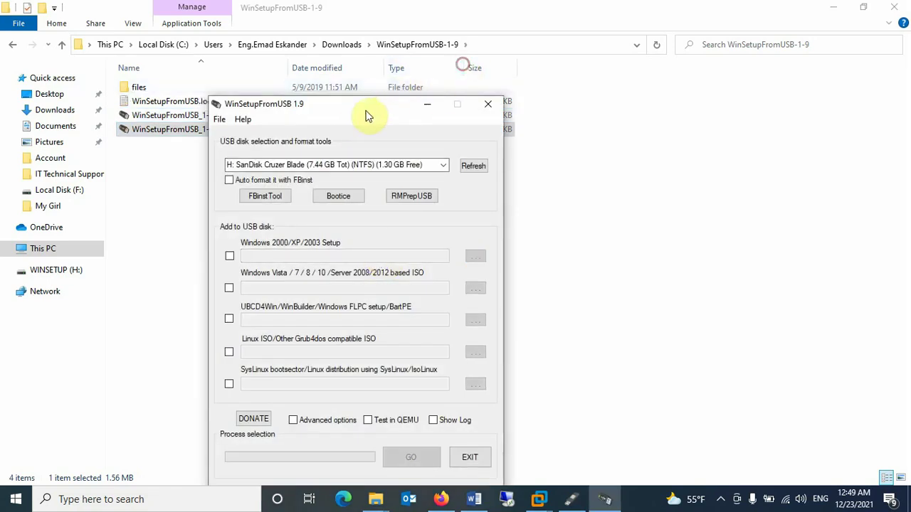
drag(366, 107, 464, 38)
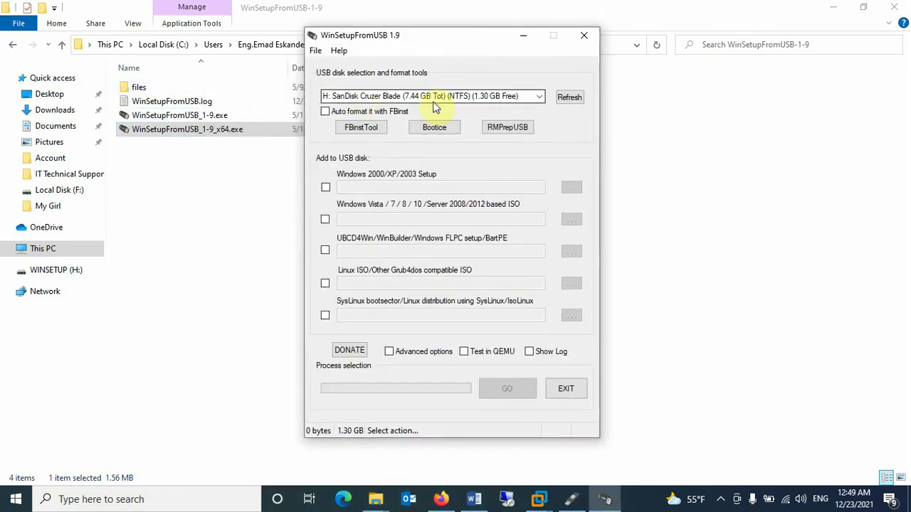
Enable auto formatting of the SanDisk USB drive with FBinst as NTFS, and enable the Windows Vista/7/8/10/Server based ISO source.
click(326, 111)
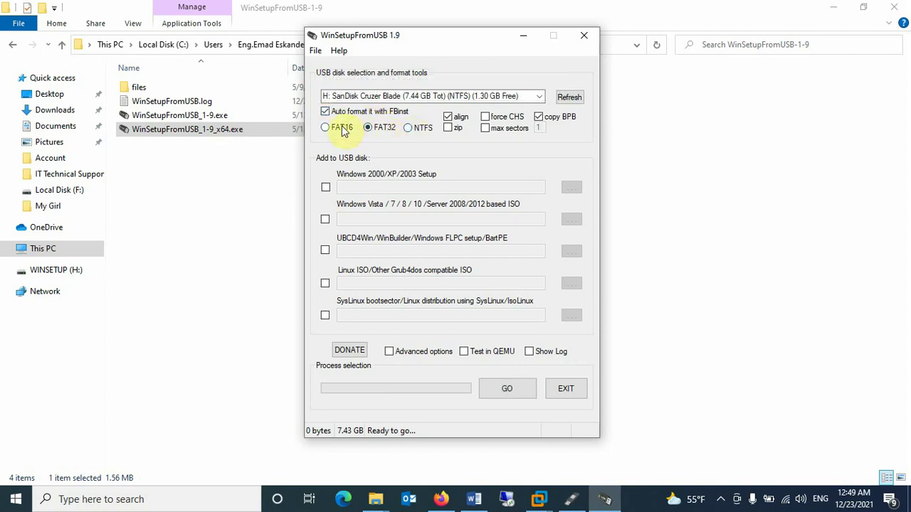
click(344, 129)
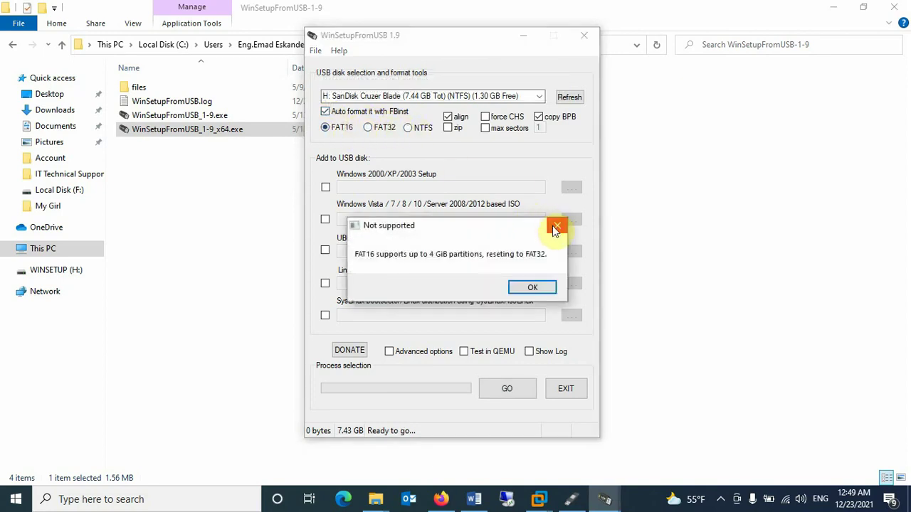
key(Return)
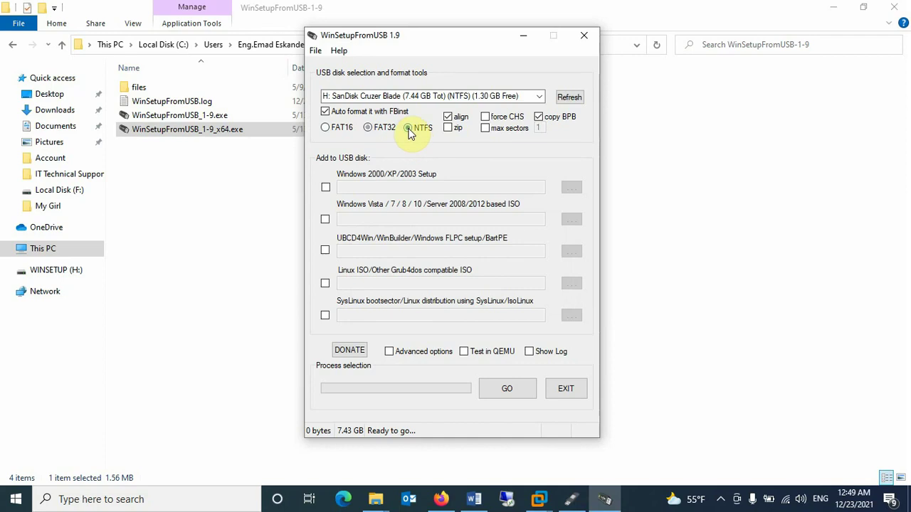
click(327, 221)
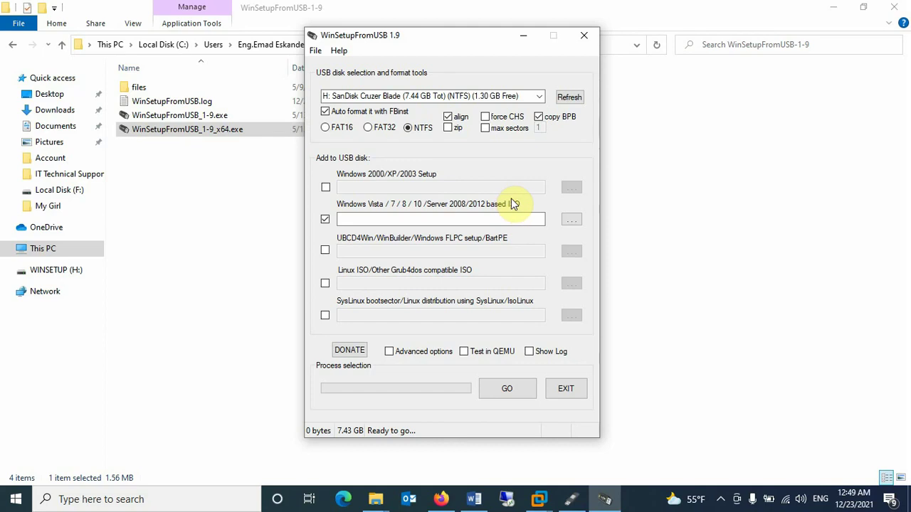
Browse to F:\ISO\New Windows 10\New Windows 10 Ok and check the full file name of the Windows 10 business editions ISO.
click(54, 251)
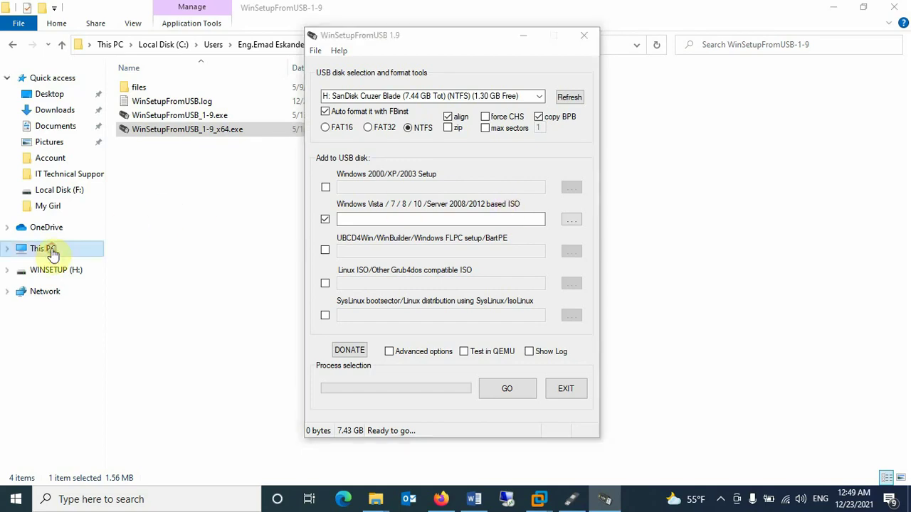
double_click(695, 199)
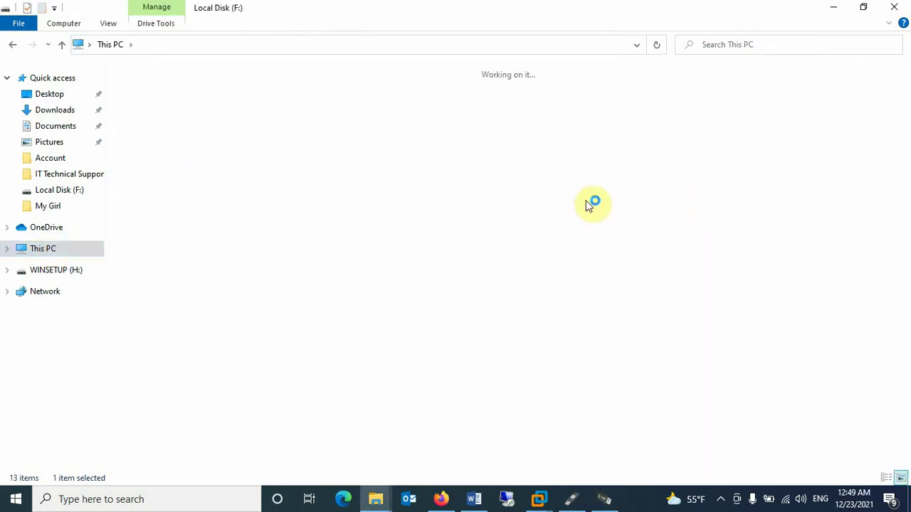
double_click(634, 114)
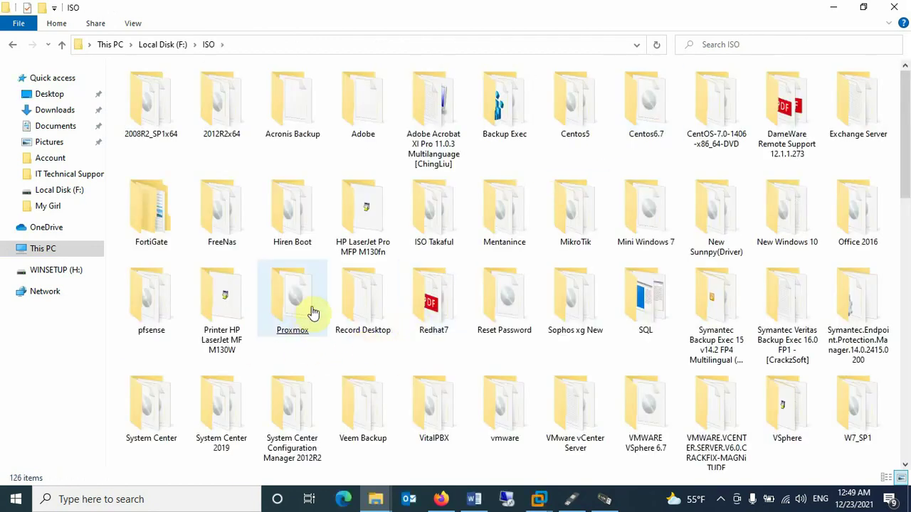
double_click(760, 231)
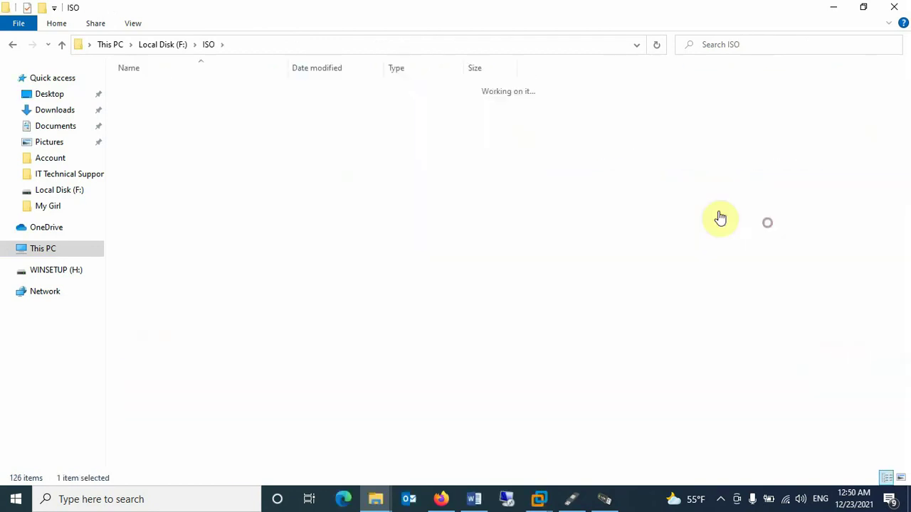
double_click(206, 91)
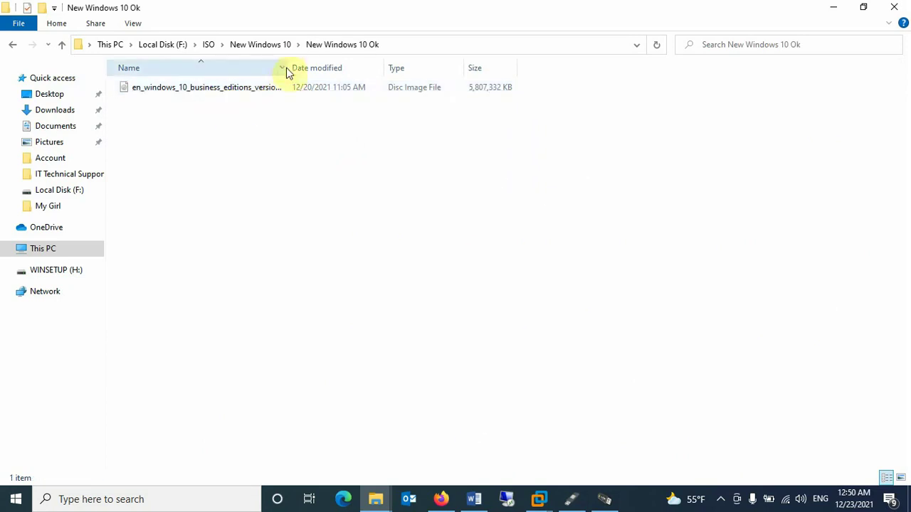
drag(287, 68, 451, 78)
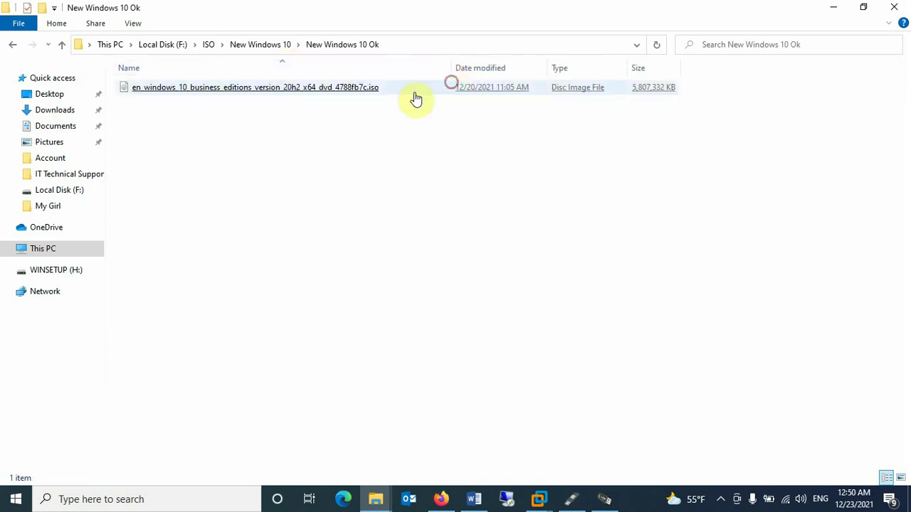
click(369, 93)
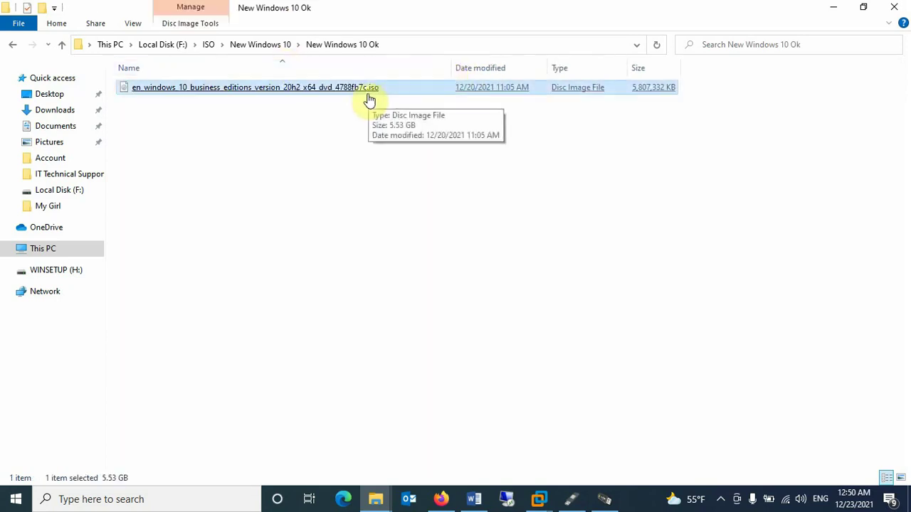
Choose en-us_windows_10_enterprise_ltsc_2021_x64_dvd_d289cf96.iso from F:\ISO\New Windows 10 as the Windows ISO source in WinSetupFromUSB.
click(605, 499)
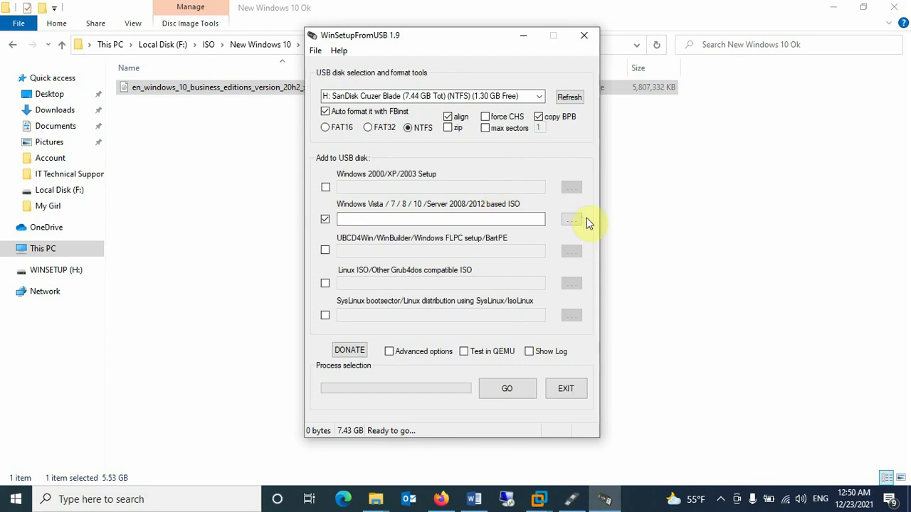
click(571, 219)
click(492, 310)
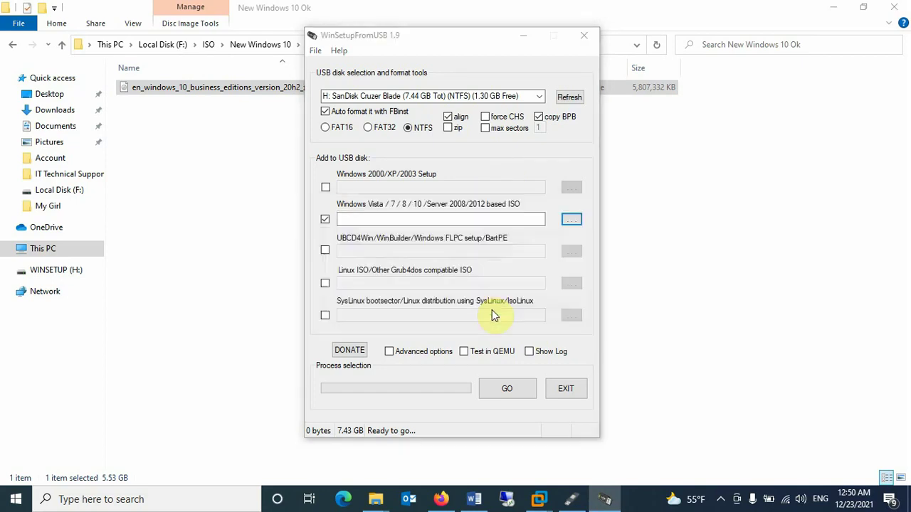
click(57, 232)
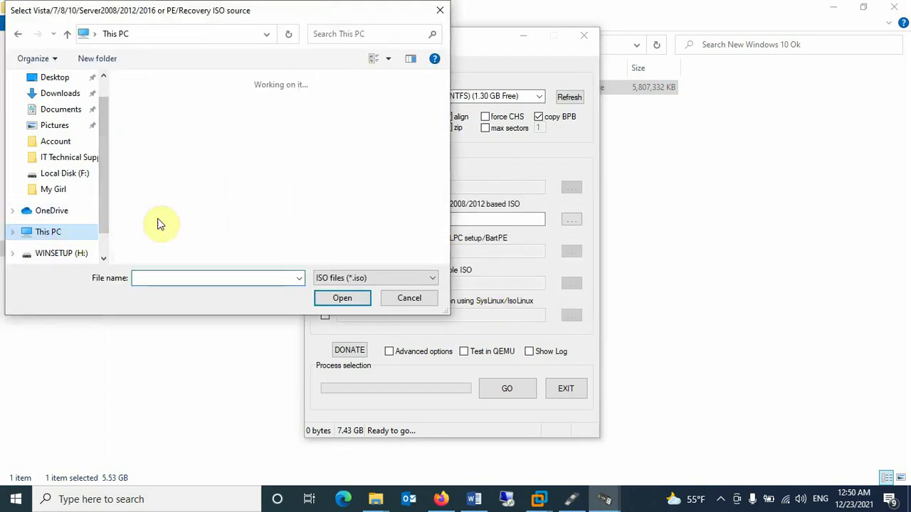
drag(446, 124, 434, 224)
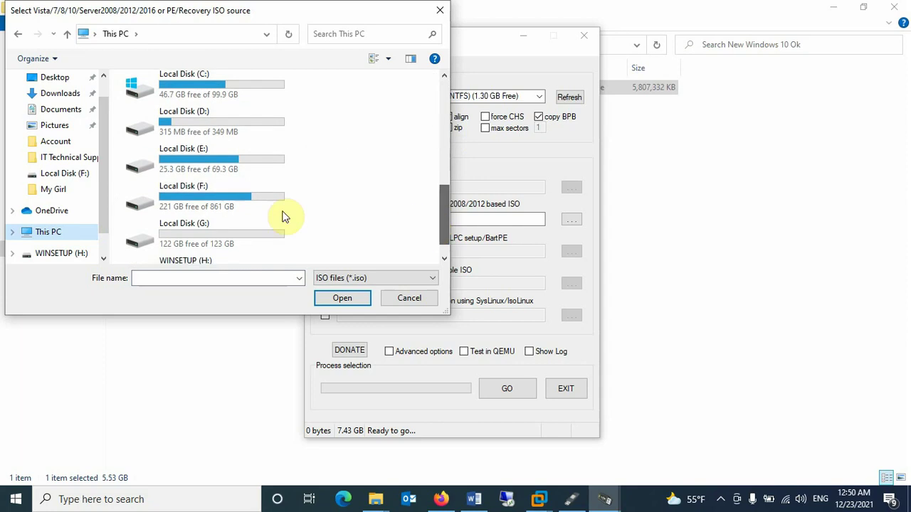
double_click(230, 204)
click(149, 181)
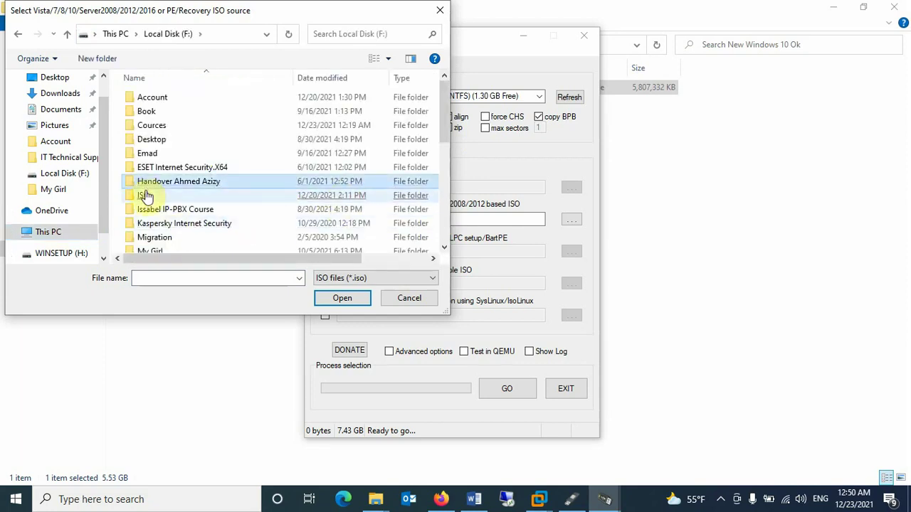
double_click(146, 195)
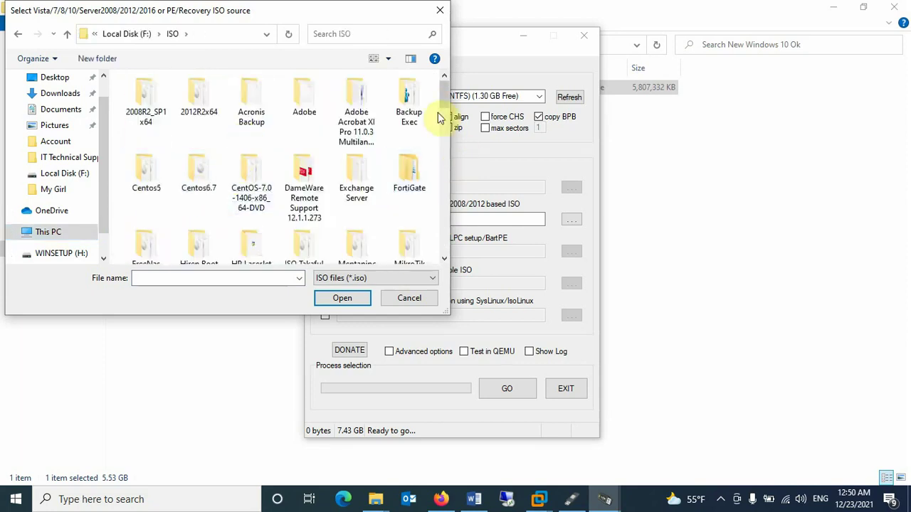
scroll(441, 119, down, 3)
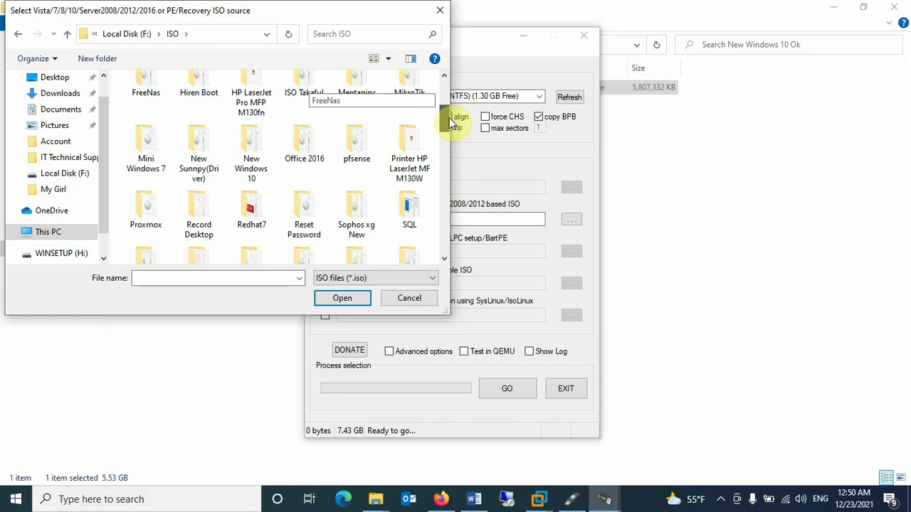
double_click(252, 165)
click(216, 155)
double_click(216, 155)
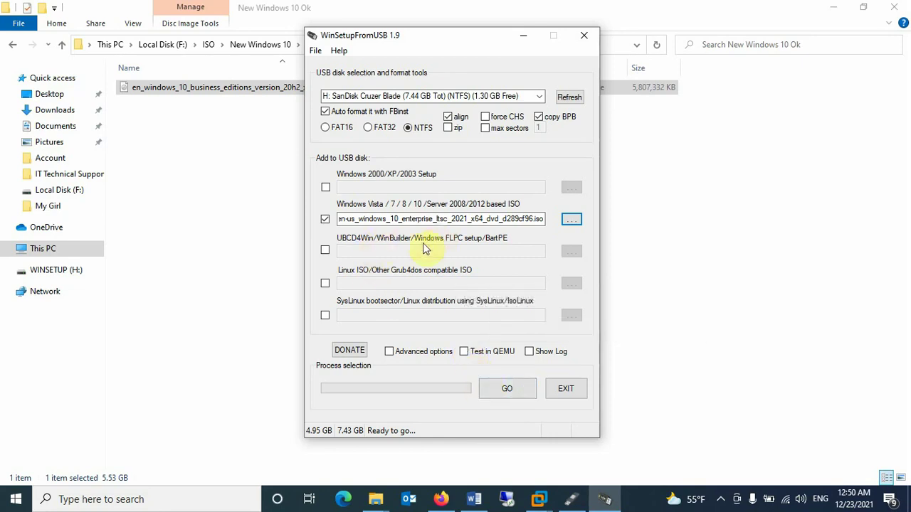
click(325, 283)
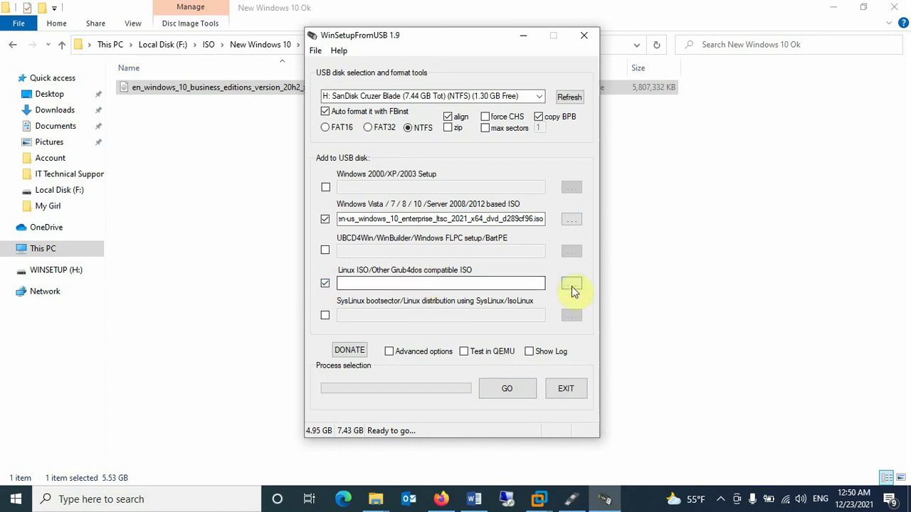
click(571, 286)
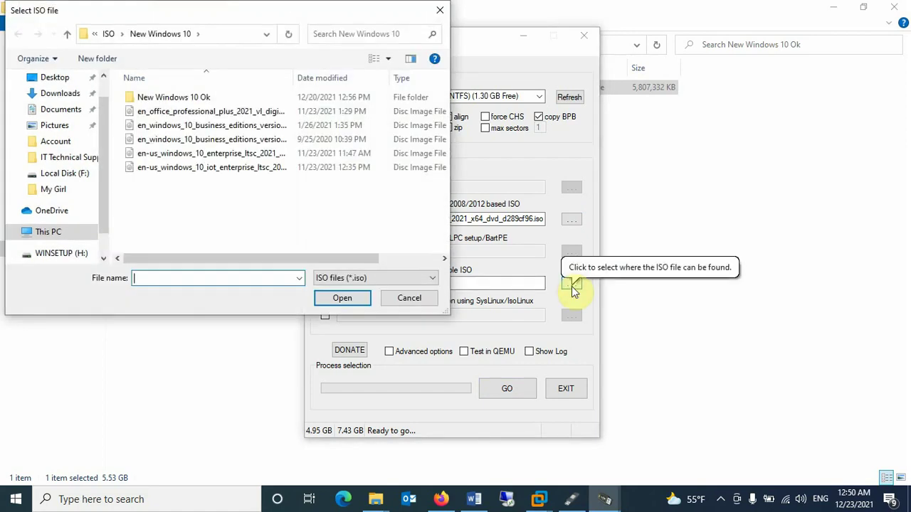
click(410, 299)
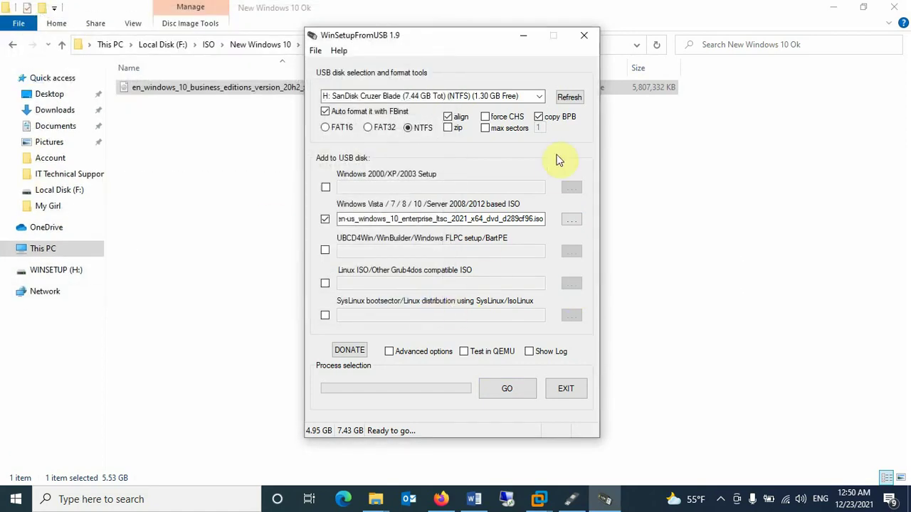
Close WinSetupFromUSB, the File Explorer window and Rufus, and minimize Firefox and Word to reveal the desktop.
click(583, 38)
click(894, 8)
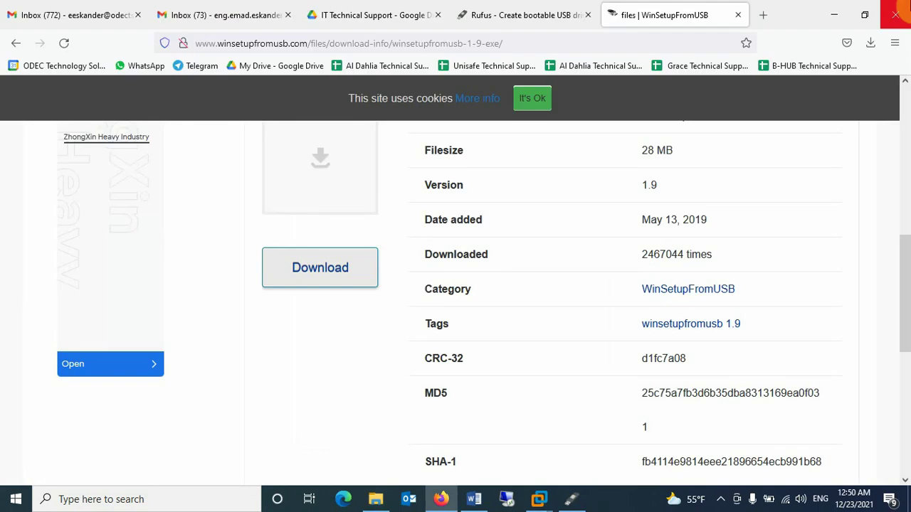
click(845, 11)
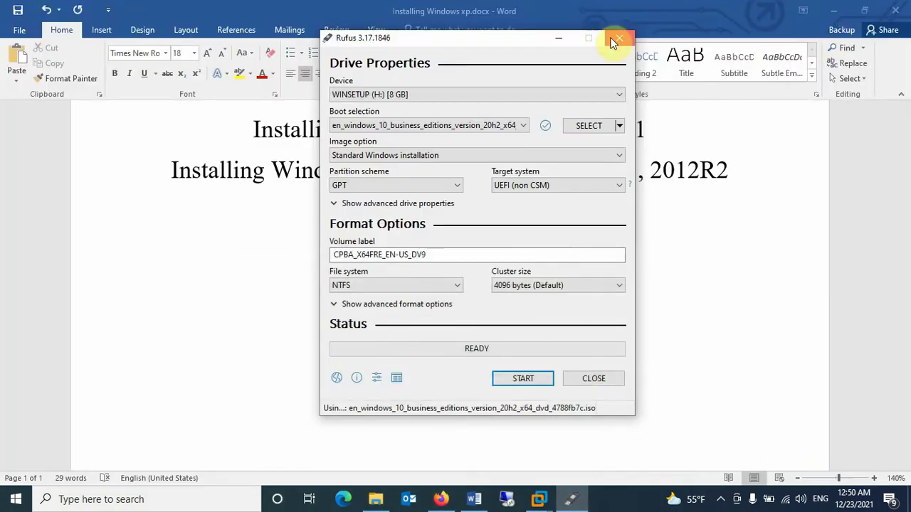
click(612, 38)
click(839, 10)
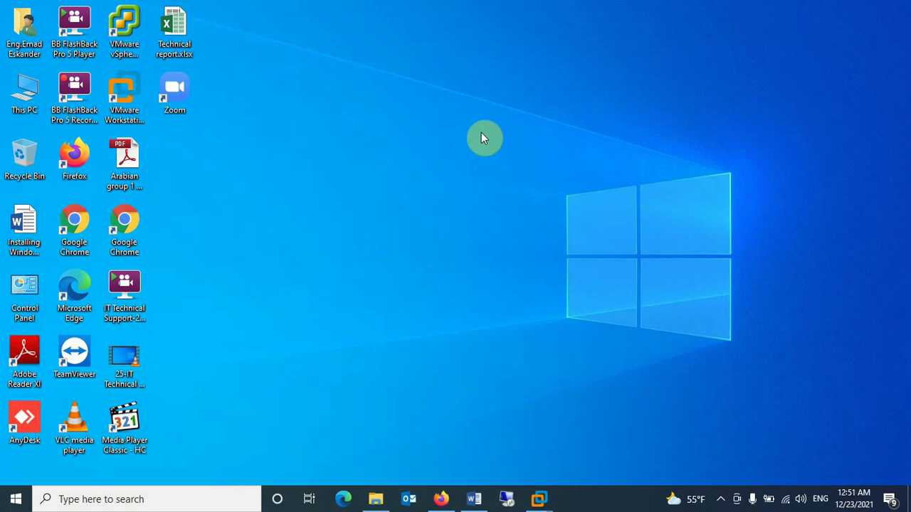
Launch the diskpart utility through the Windows Run dialog.
click(21, 501)
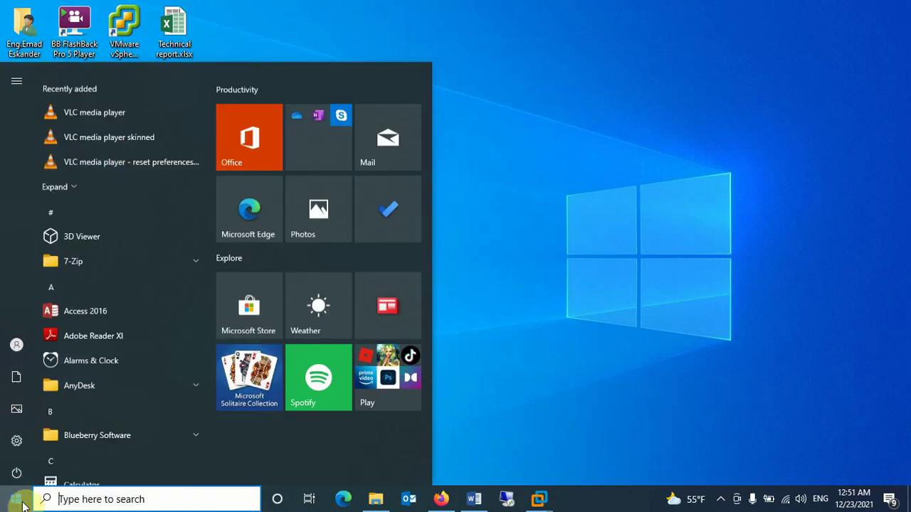
click(114, 500)
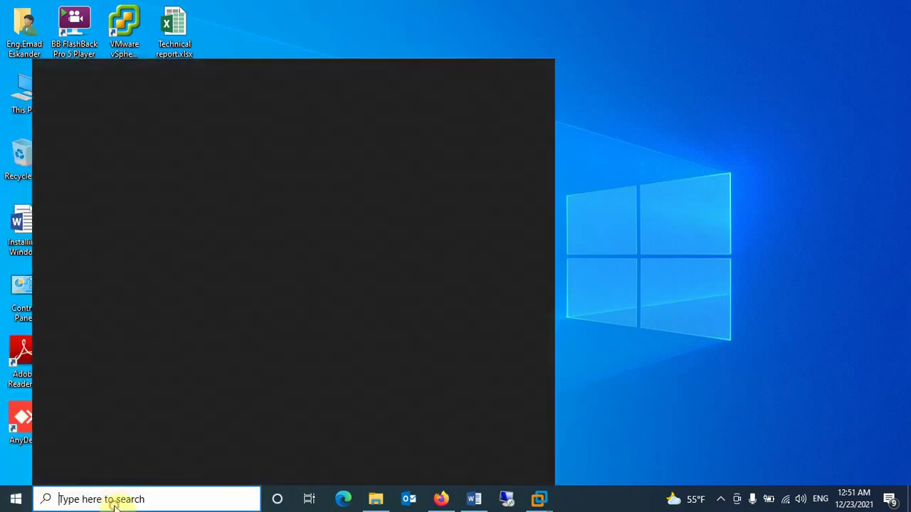
key(super+r)
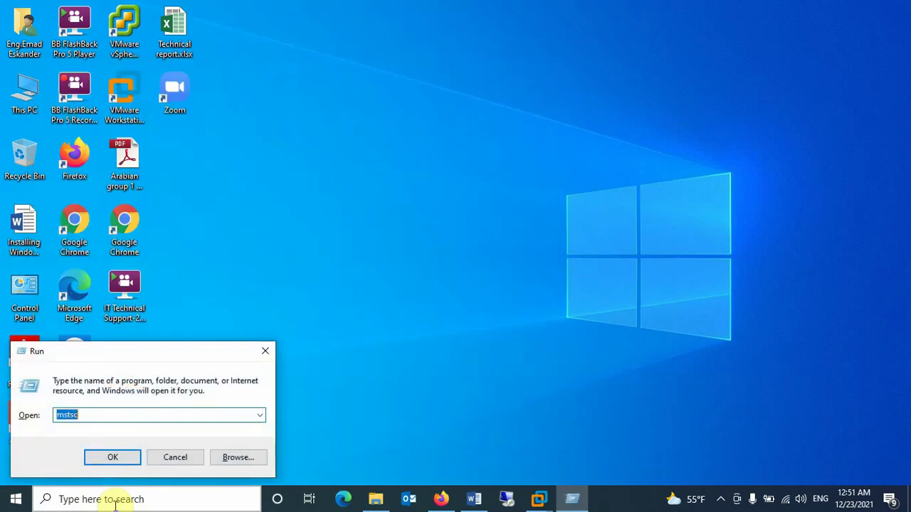
text(diskpart)
key(Return)
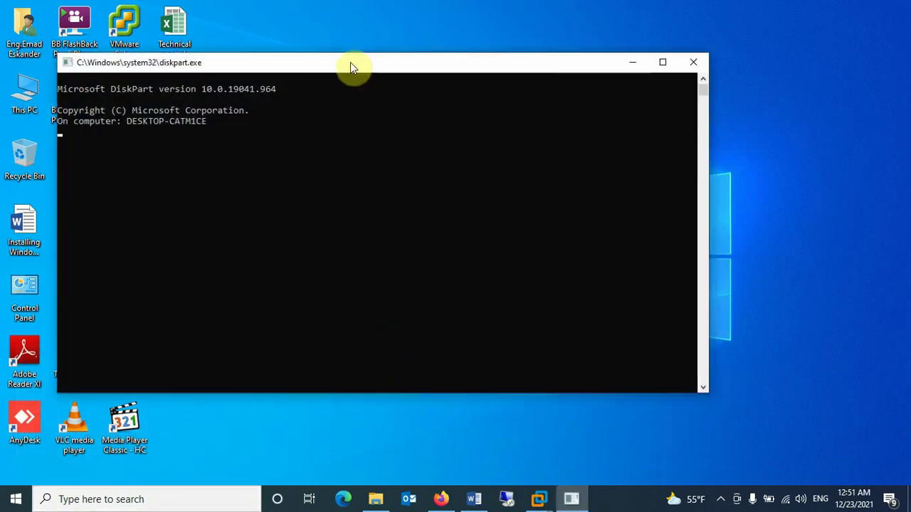
List the computer's disks in DiskPart and select disk 2, the USB drive.
drag(350, 62, 430, 58)
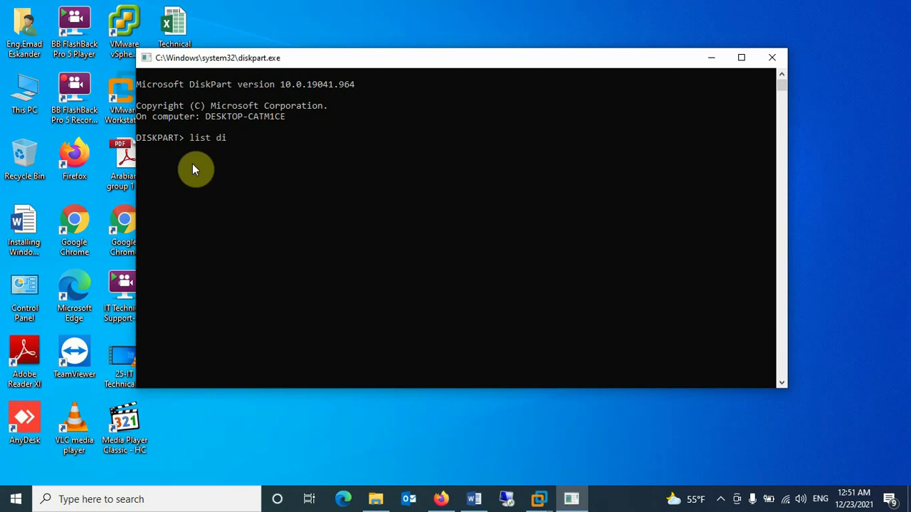
text(sk)
key(Return)
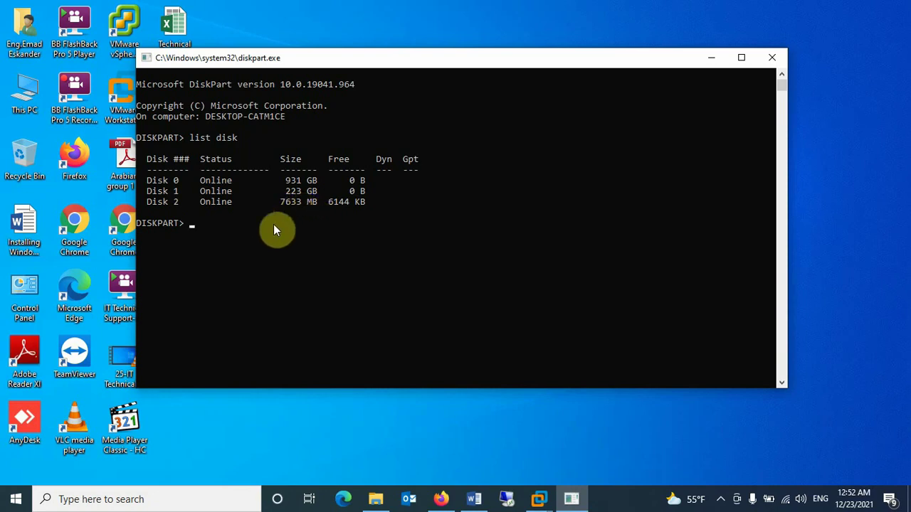
text(select disk 2)
key(Return)
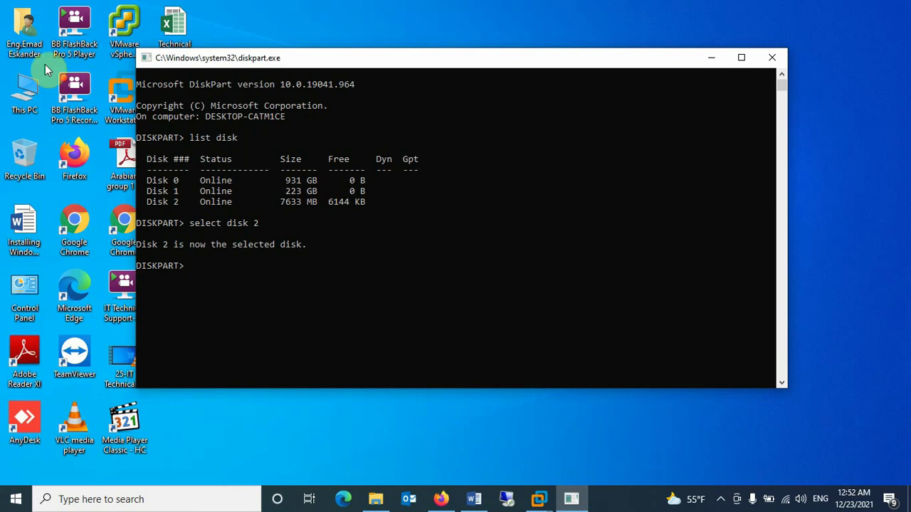
Open This PC and arrange the narrowed DiskPart window so the USB drive's entry stays in view beside it.
double_click(24, 89)
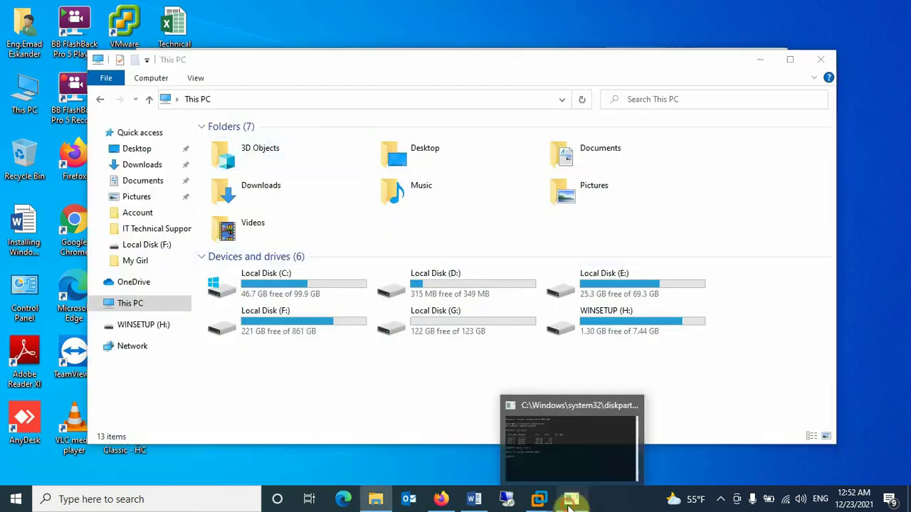
click(570, 502)
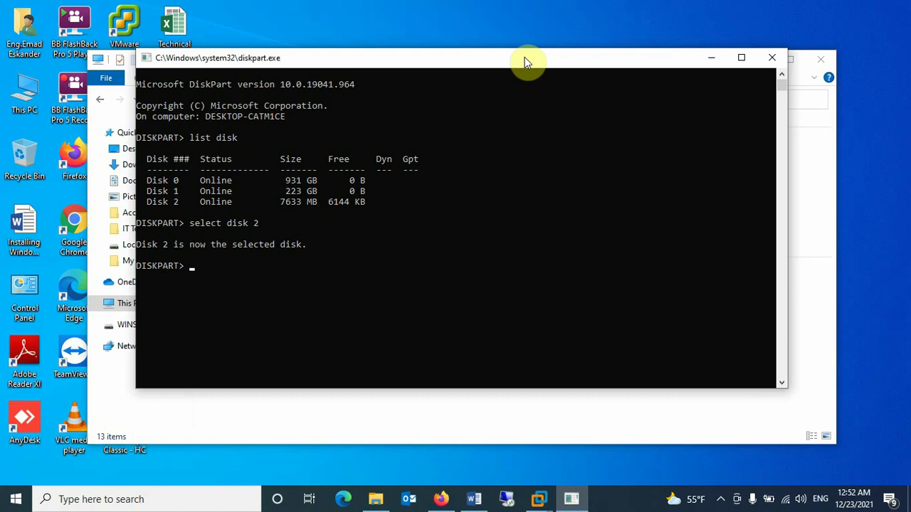
drag(525, 57, 366, 57)
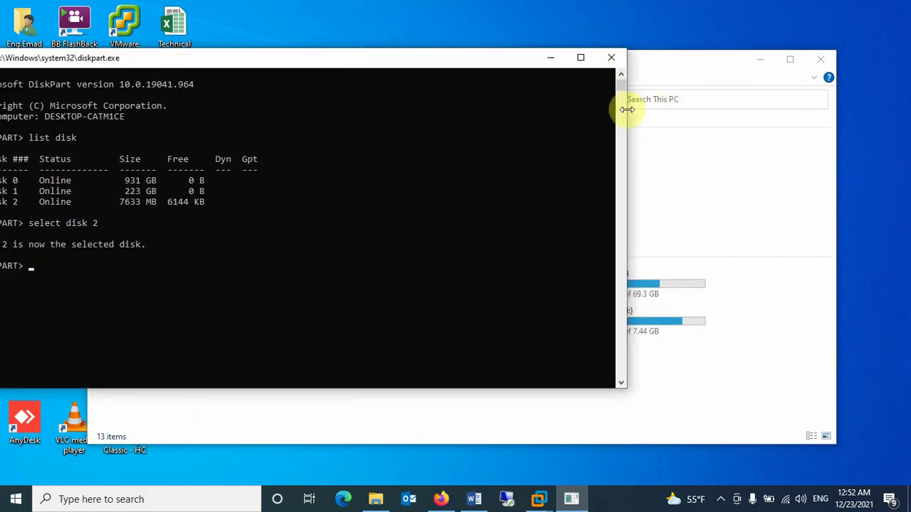
drag(626, 110, 532, 110)
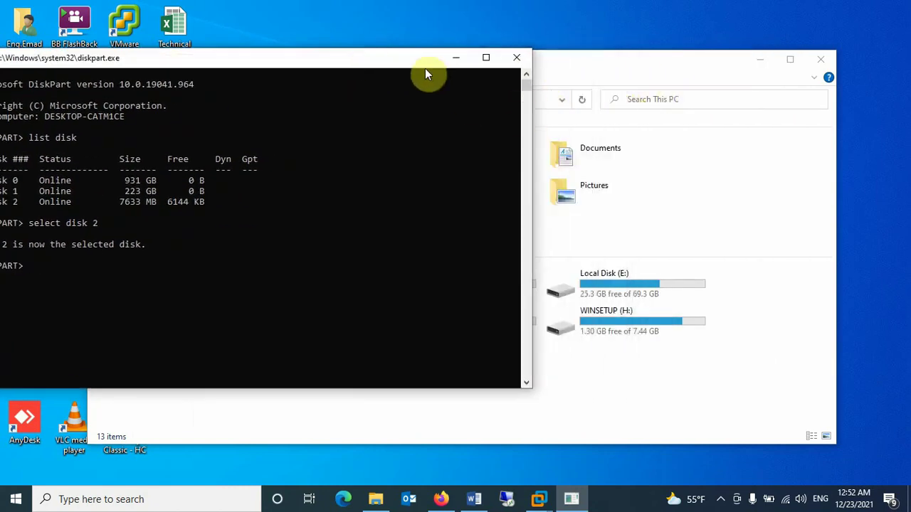
drag(414, 57, 450, 46)
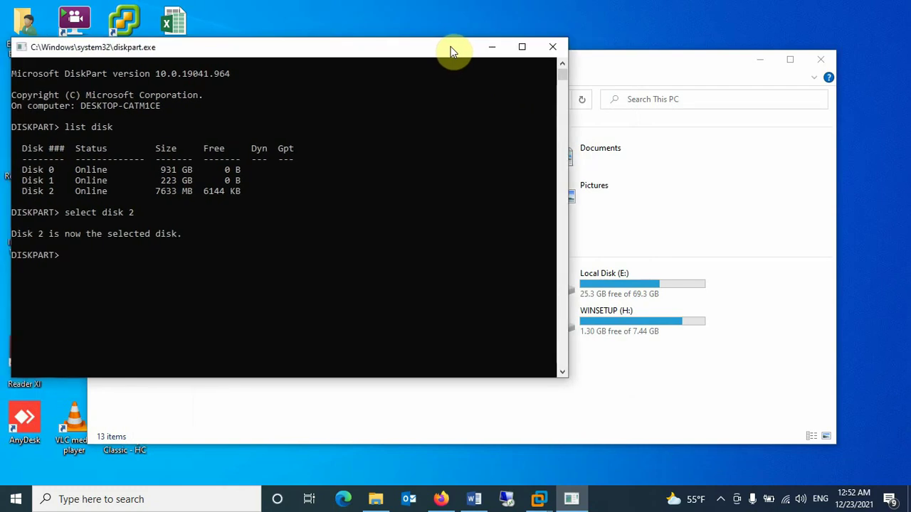
Run the clean command on the selected disk and create a primary partition on it in DiskPart.
text(clean)
key(Return)
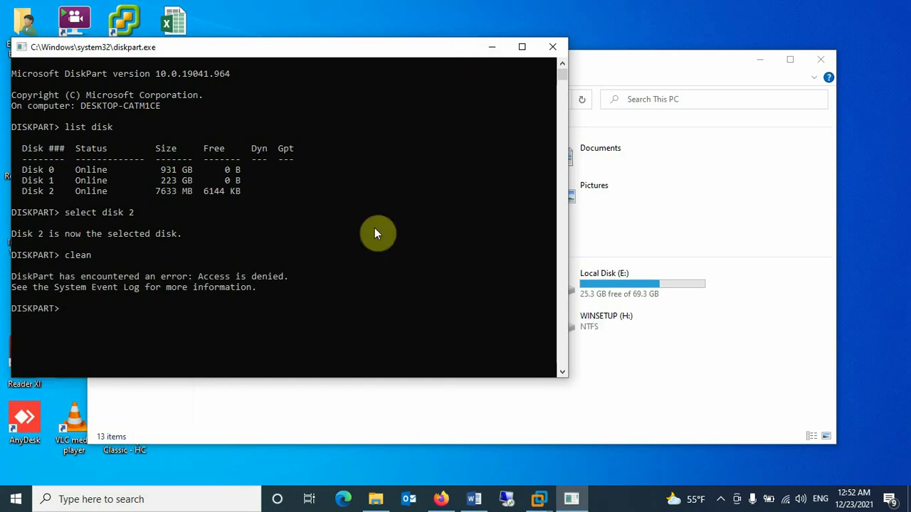
text(create partition pr)
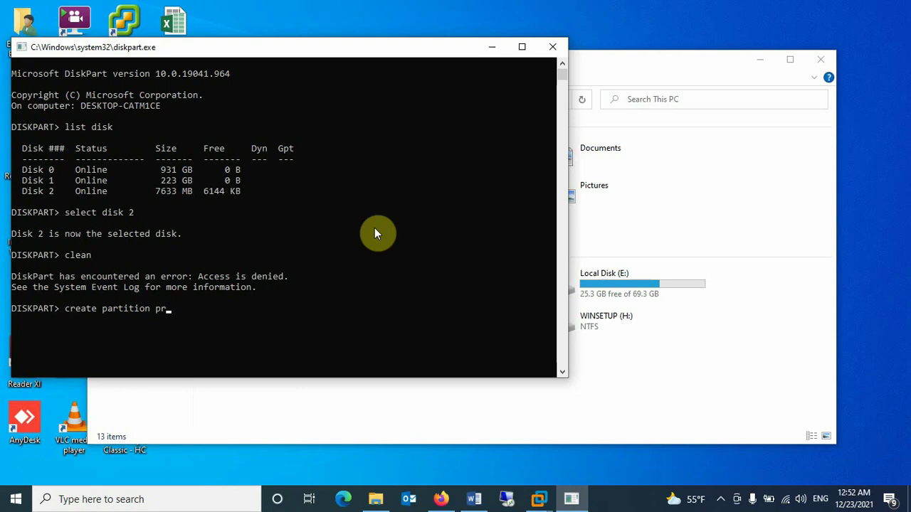
text(imary)
key(Return)
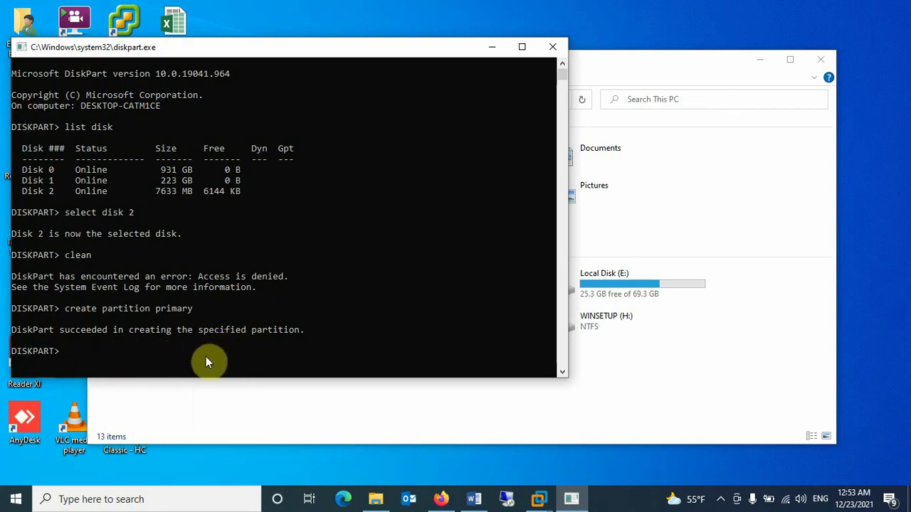
Quick-format the new partition as NTFS and mark it active, then close DiskPart.
text(format fs=ntfs)
text(quick)
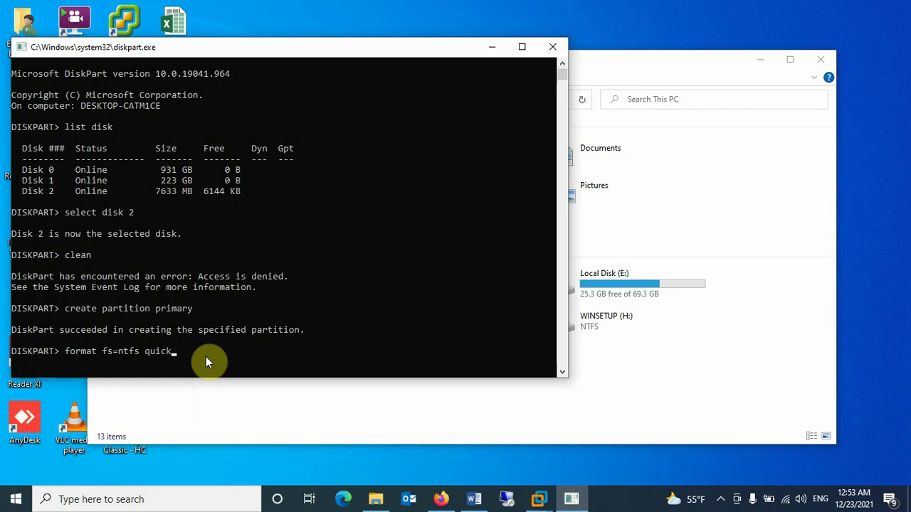
key(Return)
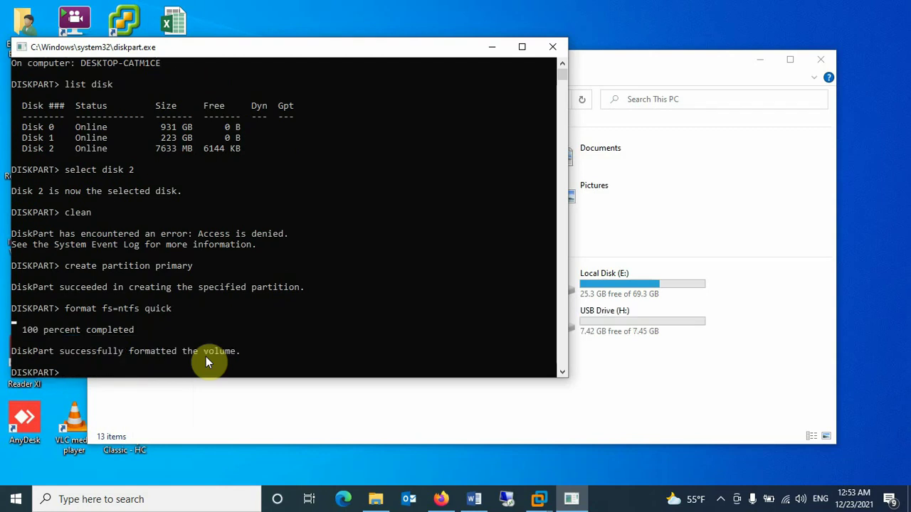
text(active)
key(Return)
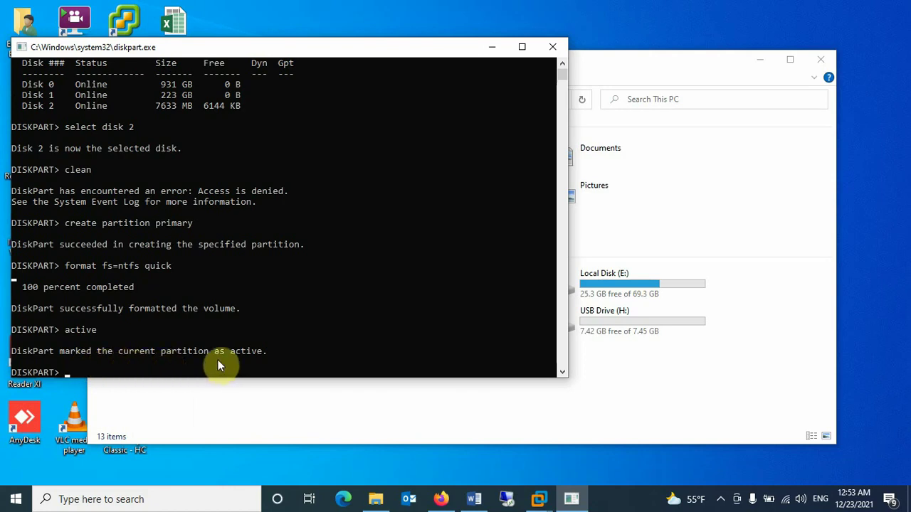
click(554, 47)
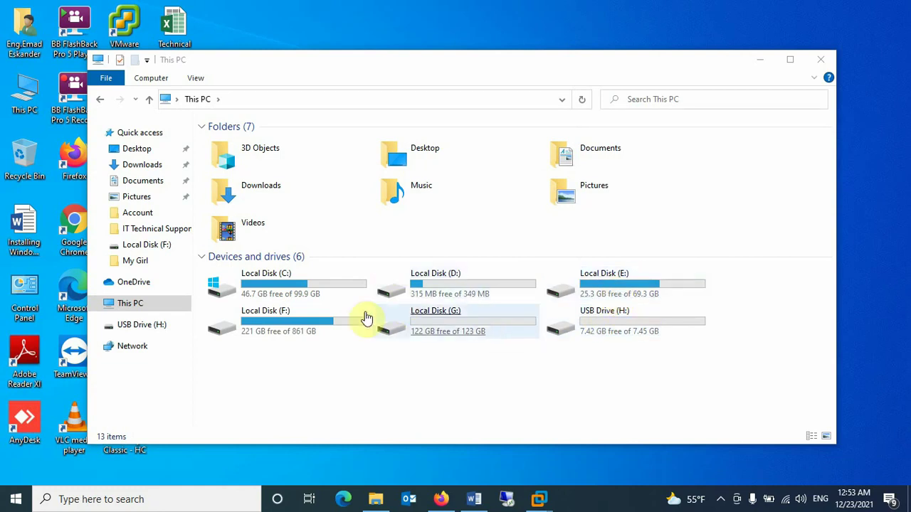
Mount en_windows_10_business_editions_version_20h2_x64_dvd_4788fb7c.iso from F:\ISO\New Windows 10\New Windows 10 Ok.
double_click(320, 319)
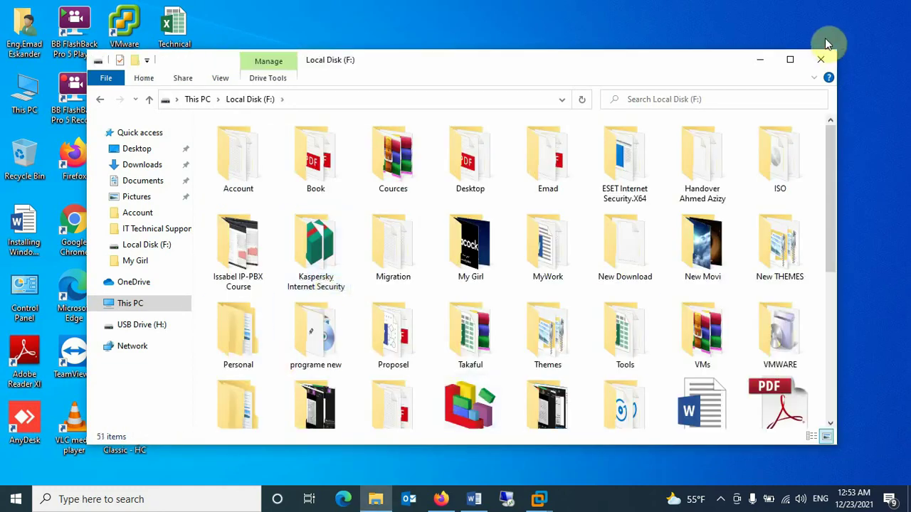
click(788, 59)
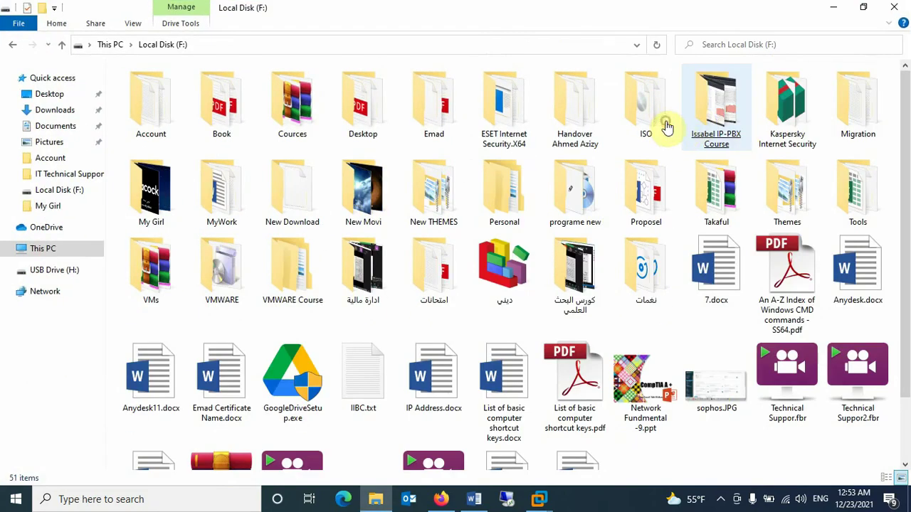
double_click(665, 127)
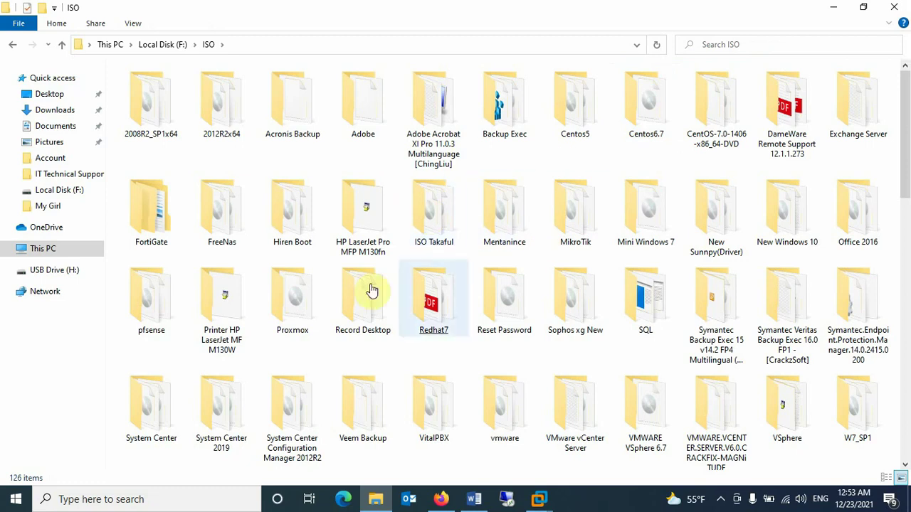
double_click(778, 228)
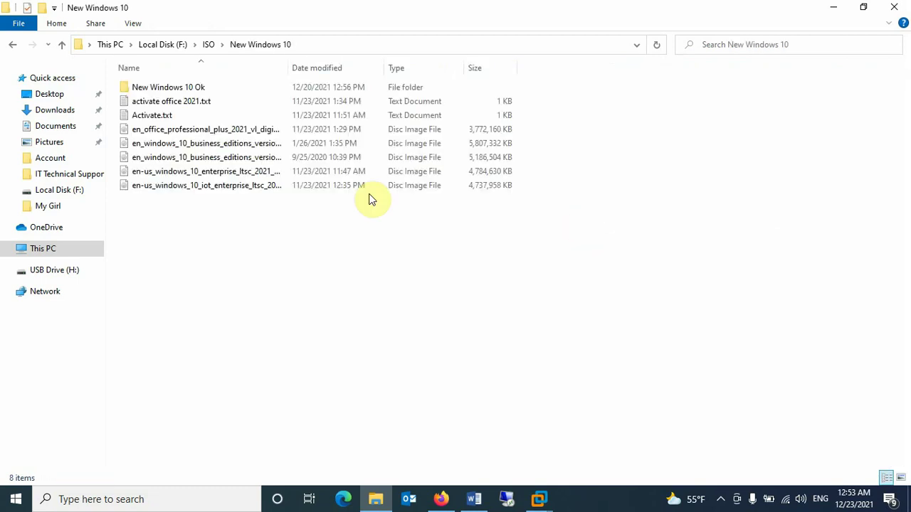
double_click(227, 91)
click(207, 93)
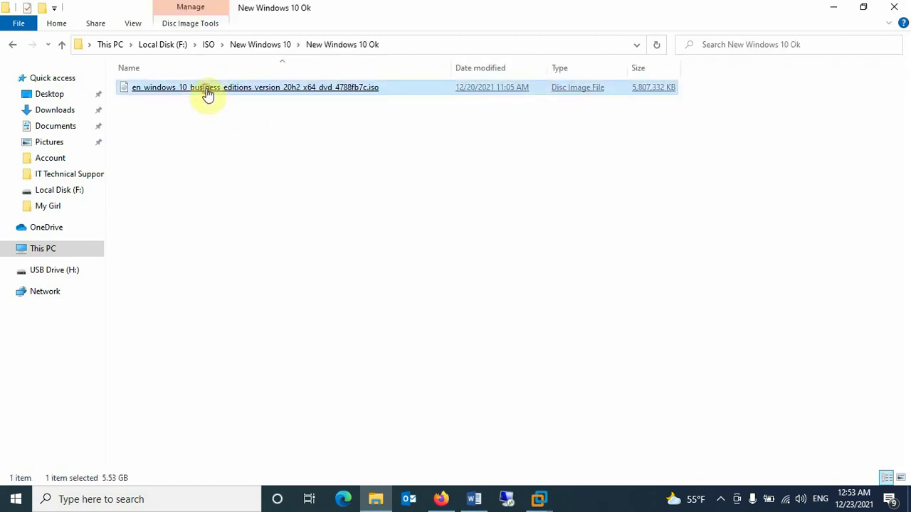
double_click(206, 93)
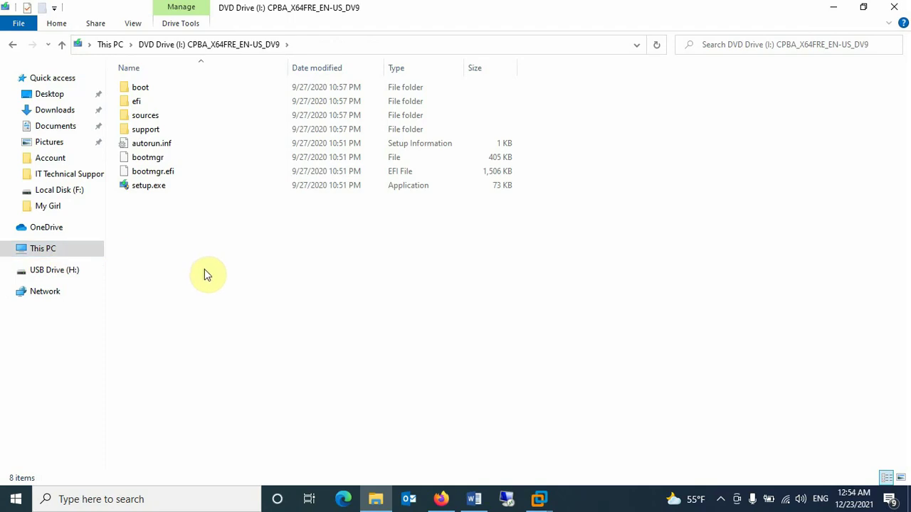
Locate the virtual-clonedrive-5-4-8-0-en-win.exe installer in the F:\programe new folder.
click(41, 248)
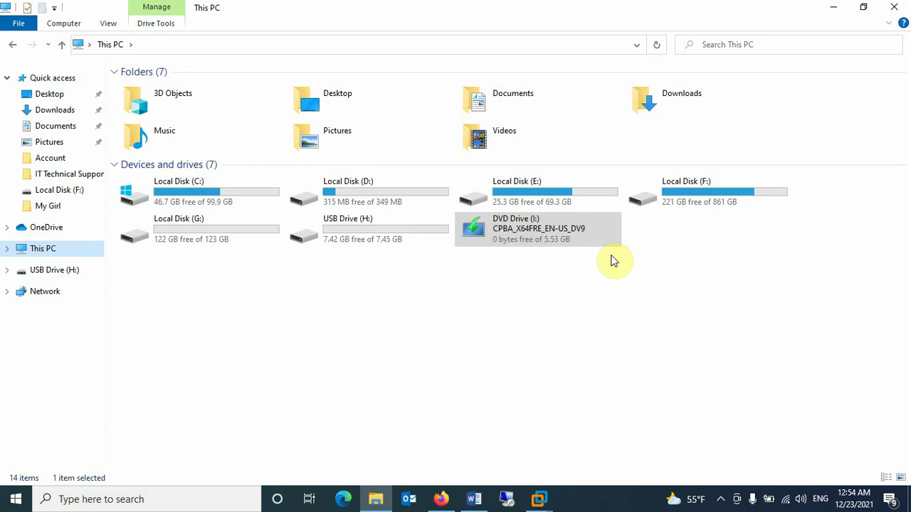
double_click(704, 204)
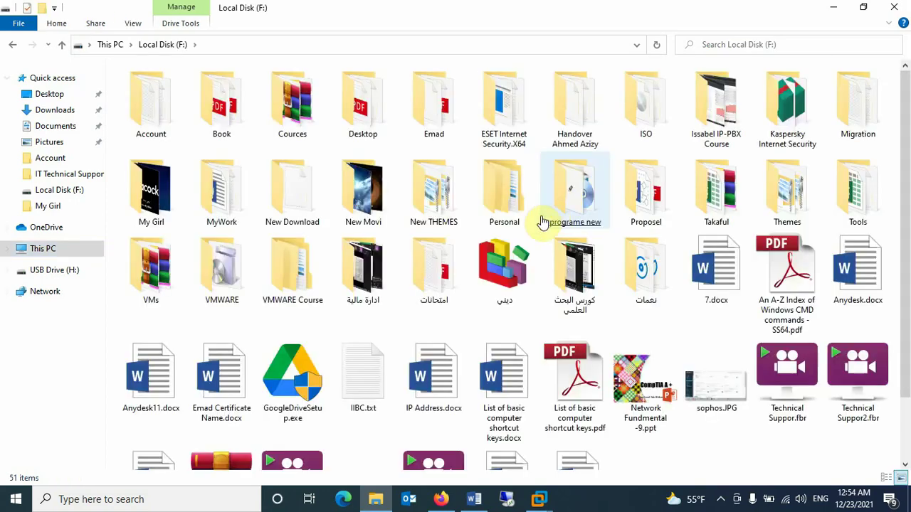
double_click(570, 202)
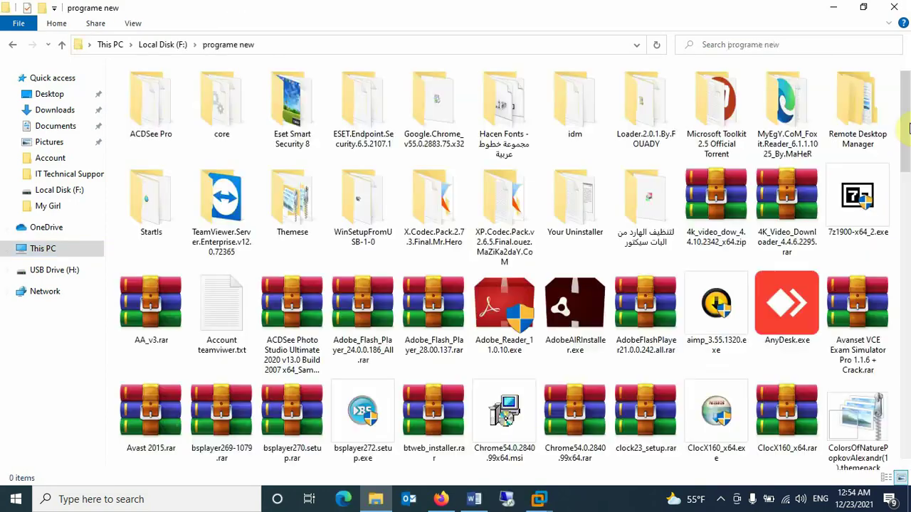
drag(909, 128, 909, 397)
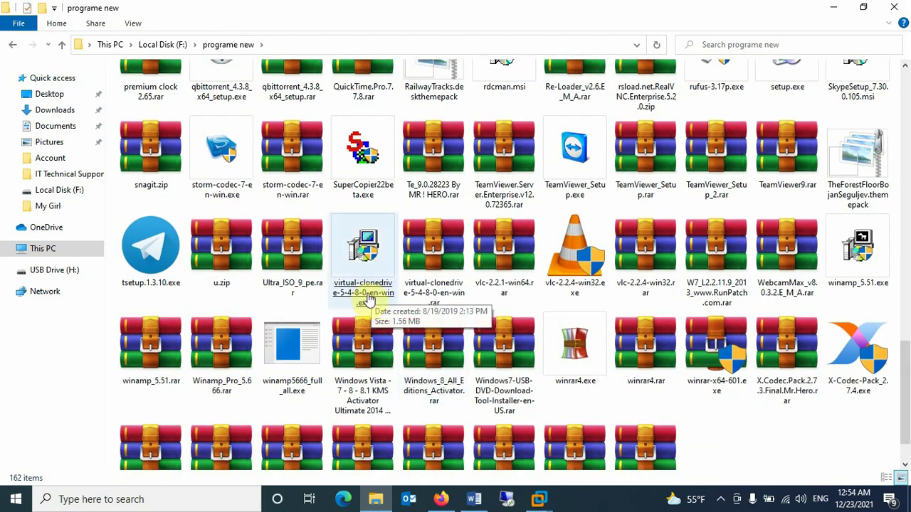
click(365, 299)
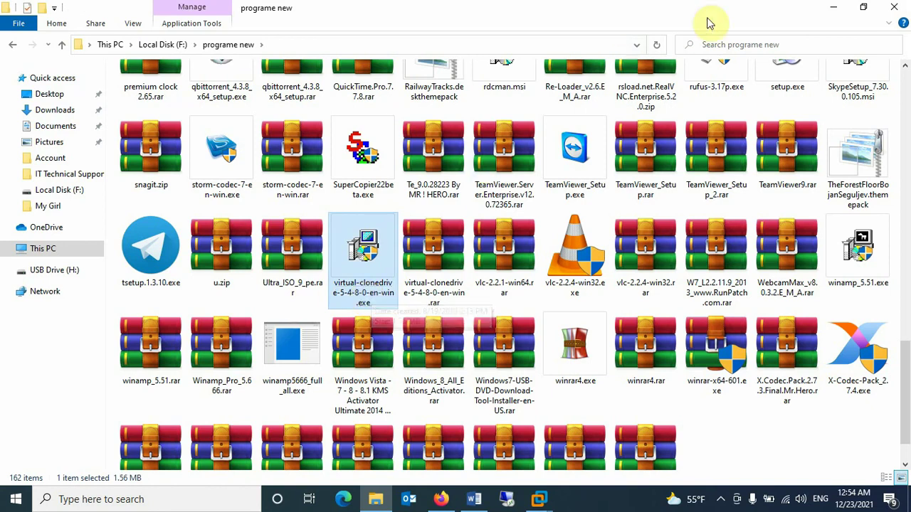
Return to This PC and check the drive letters of the USB drive and the mounted Windows image.
click(833, 7)
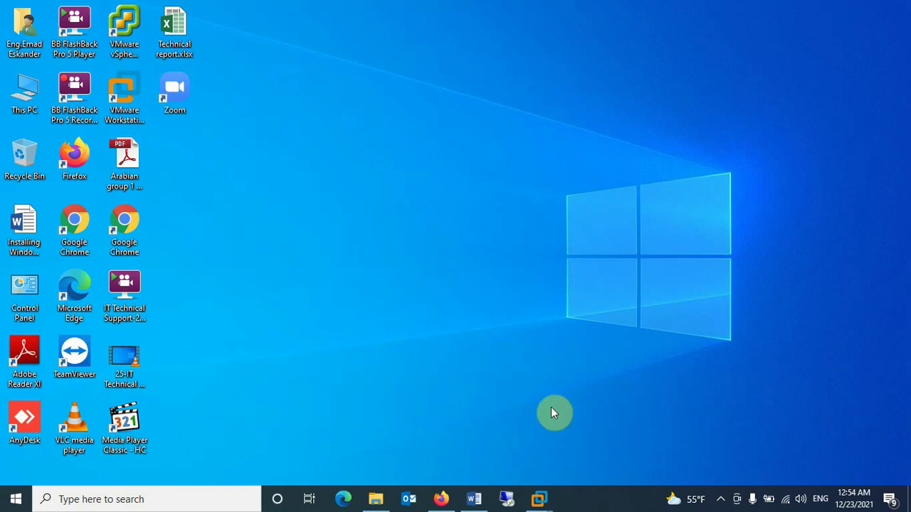
click(443, 499)
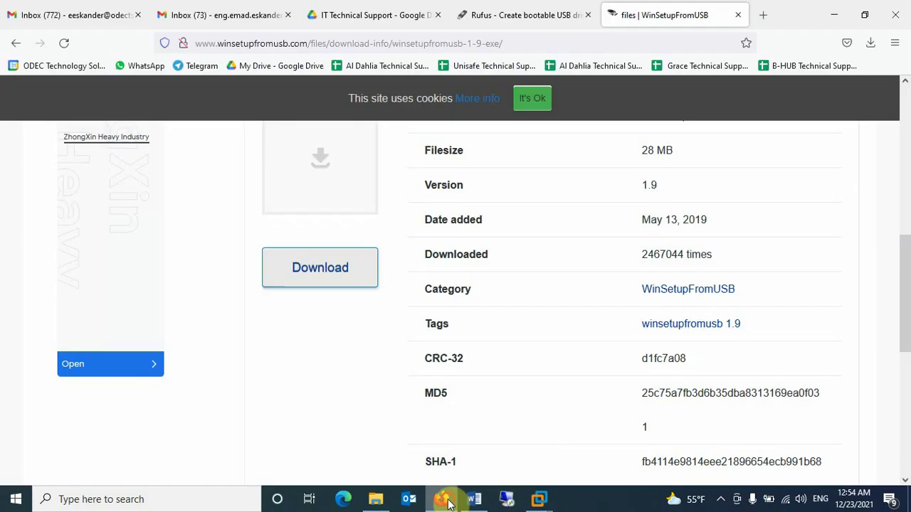
click(443, 499)
click(373, 501)
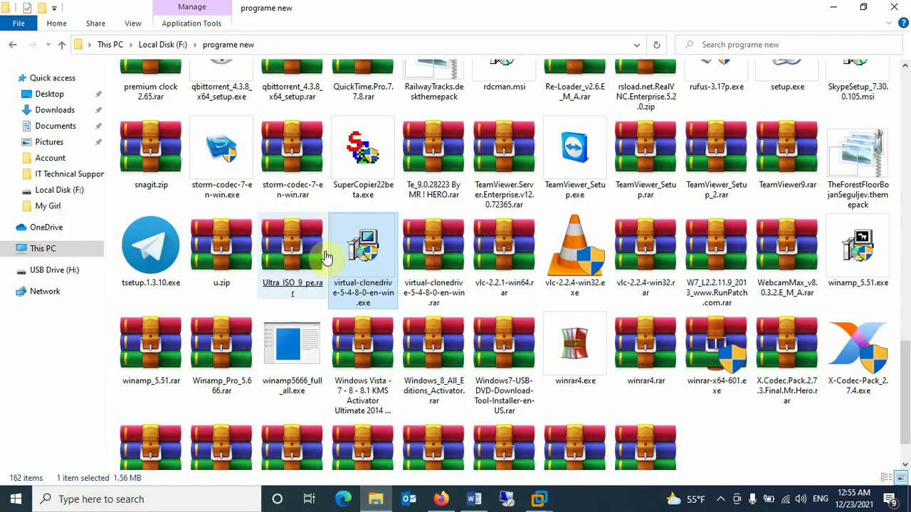
click(39, 248)
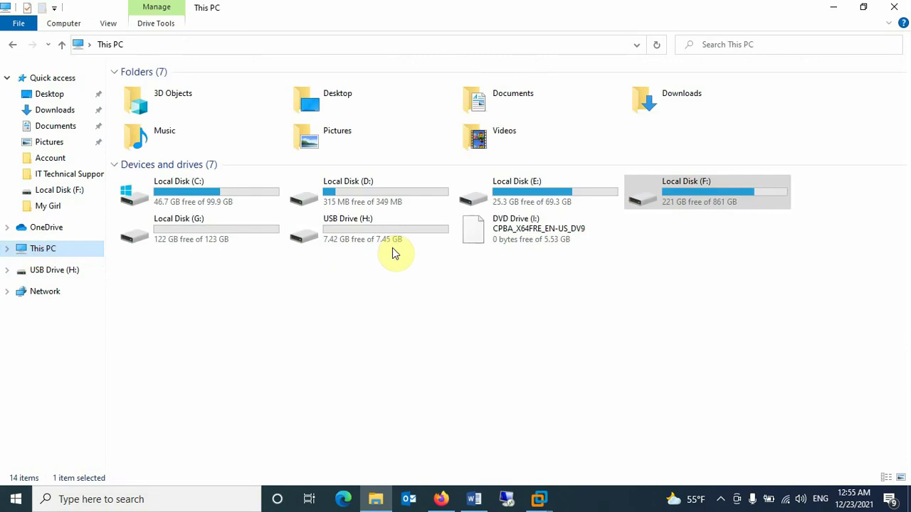
click(518, 245)
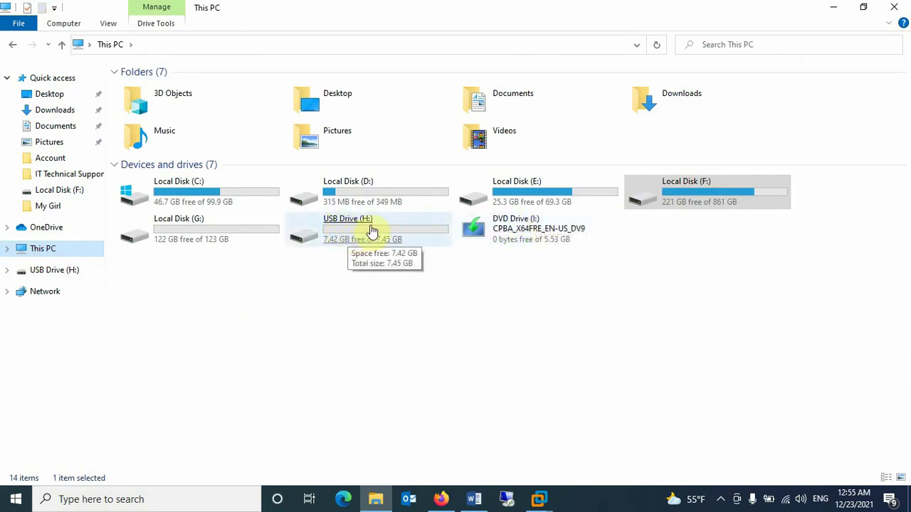
Open a Command Prompt and place its window below the list of drives in This PC.
click(15, 499)
text(c)
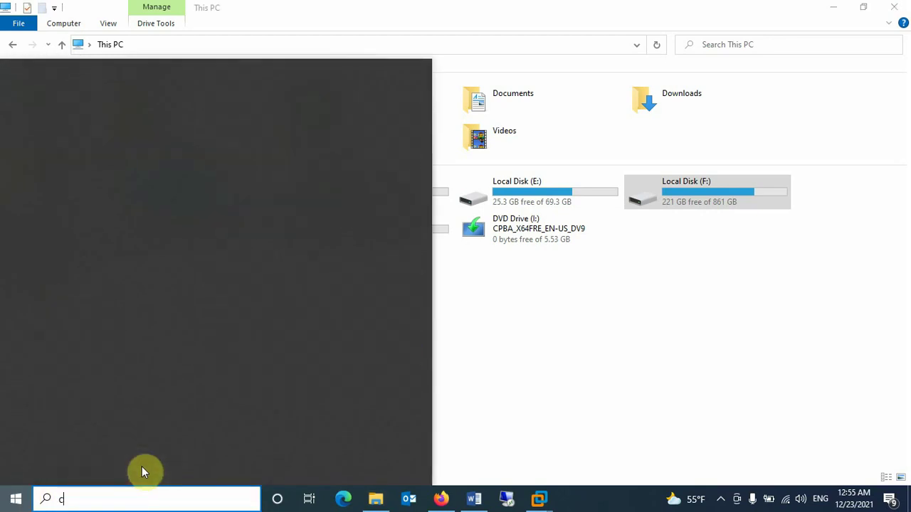
text(md)
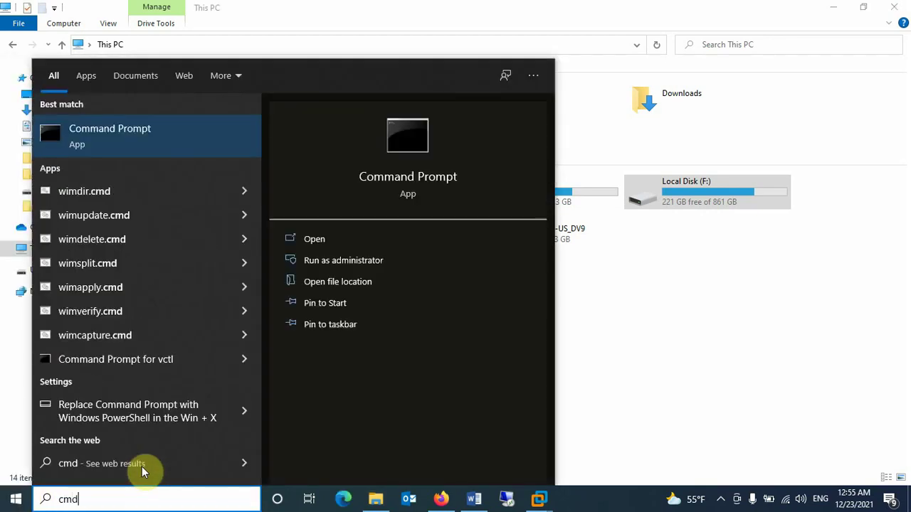
key(Return)
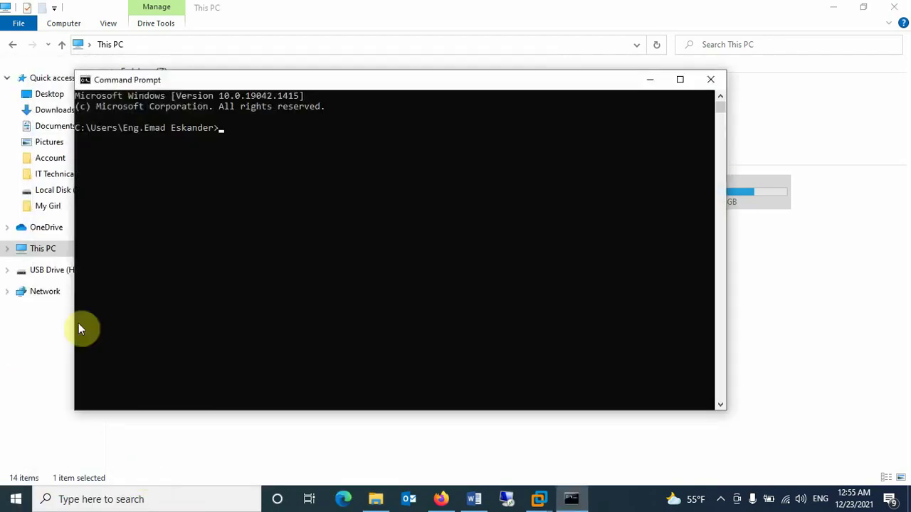
drag(328, 83, 339, 257)
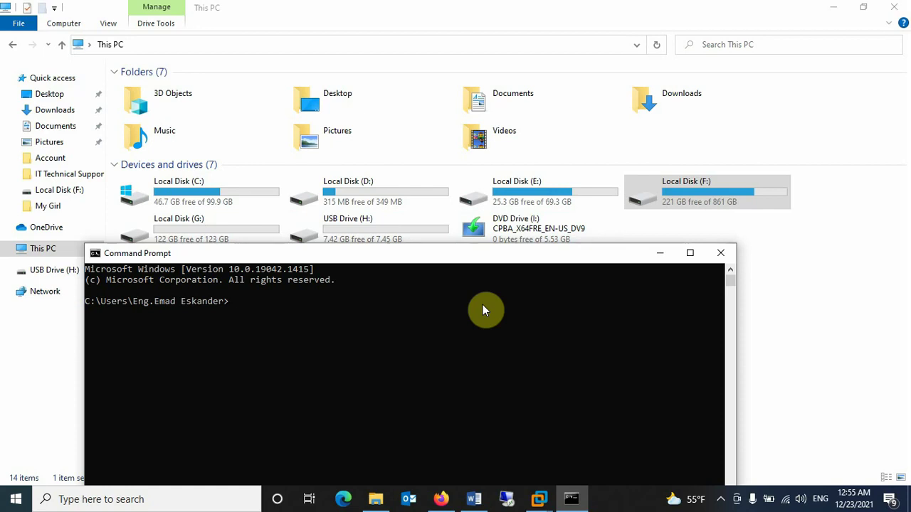
Try to copy all files from the mounted image to the USB drive with xcpoy *.* i:\ h:\ /s/h/r/x.
text(xcpoy *.*)
text(i:\)
text(h:\ /s/h/r/x)
key(Return)
Try the same copy command again with the switches reduced to /s/h/x.
key(Up)
key(BackSpace)
key(BackSpace)
key(BackSpace)
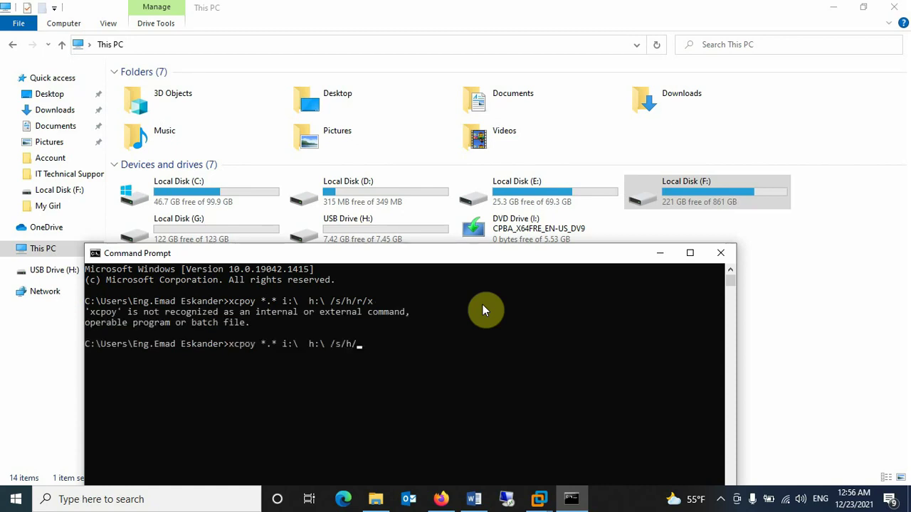
text(x)
key(Return)
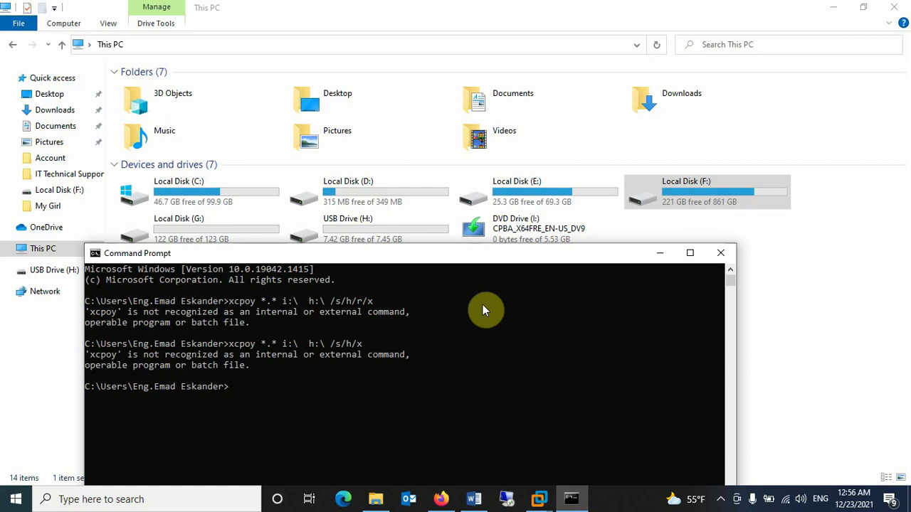
click(720, 499)
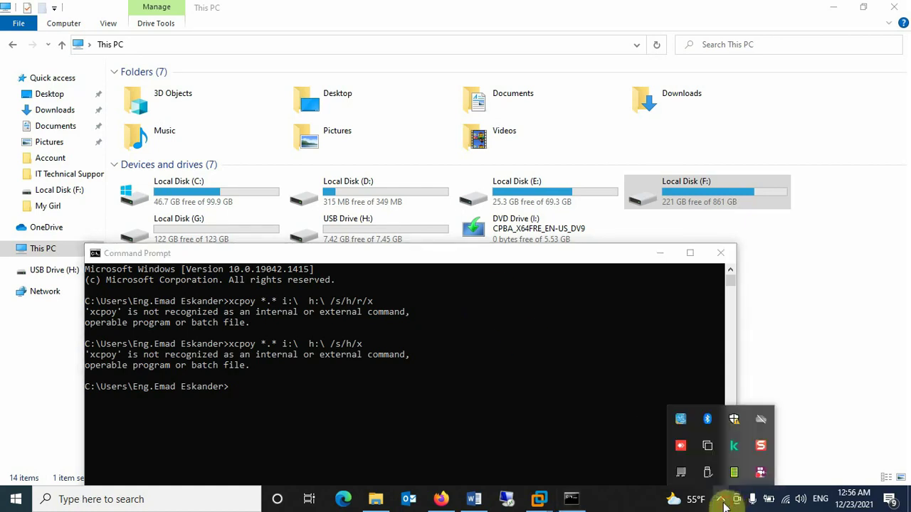
click(758, 474)
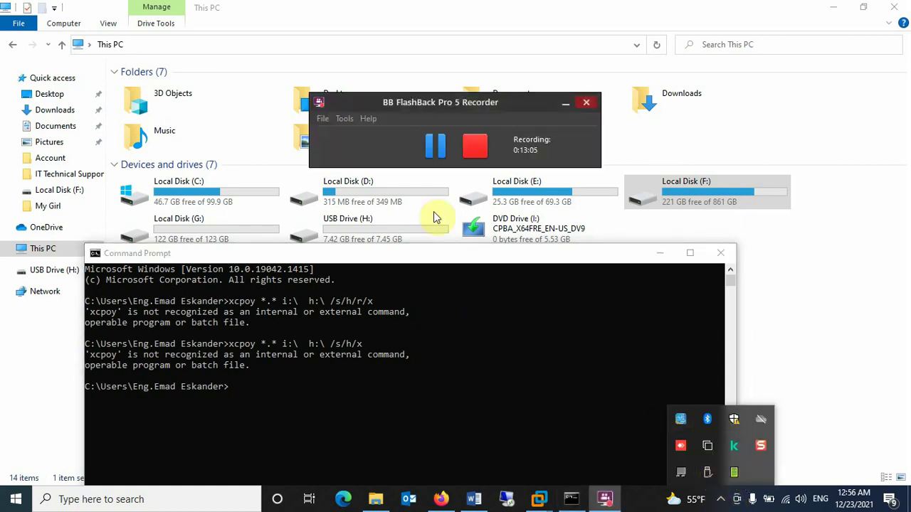
click(432, 146)
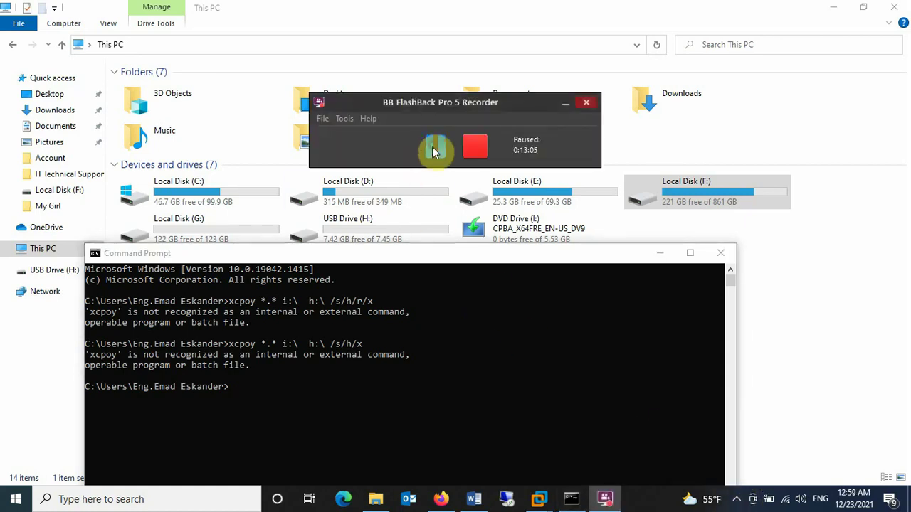
click(432, 147)
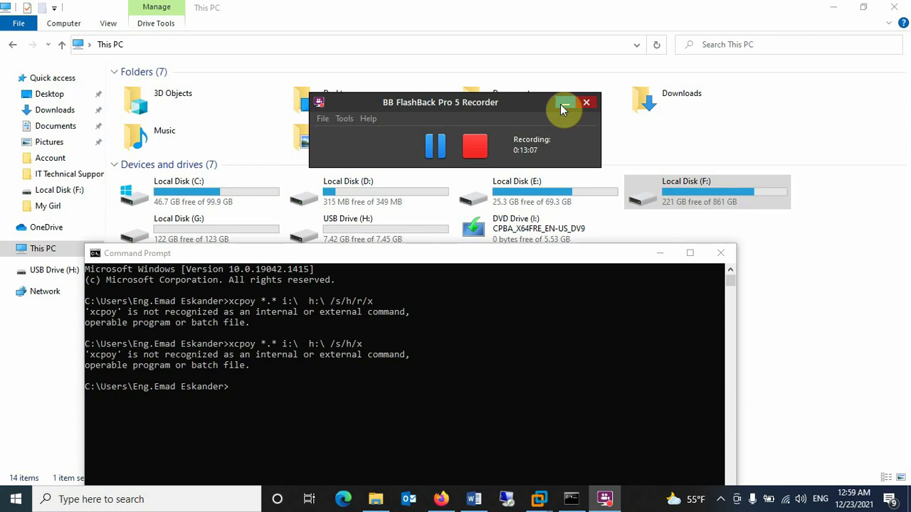
click(564, 104)
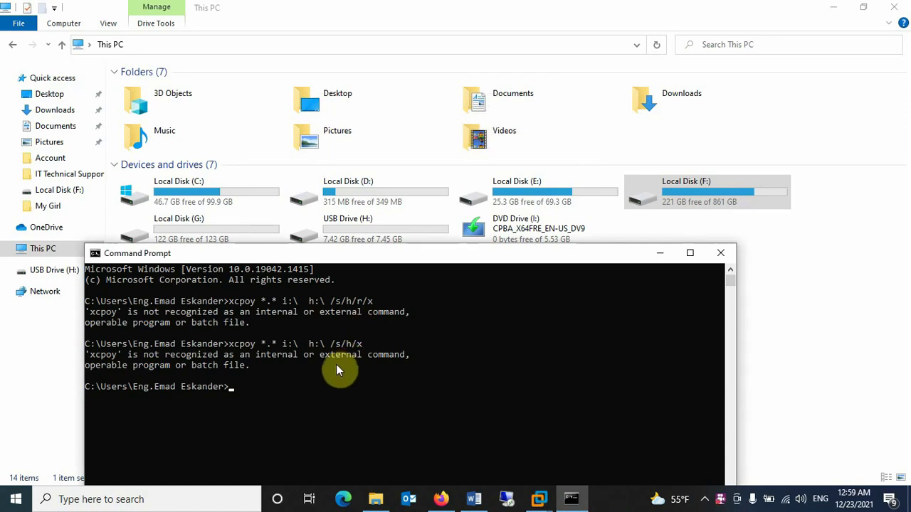